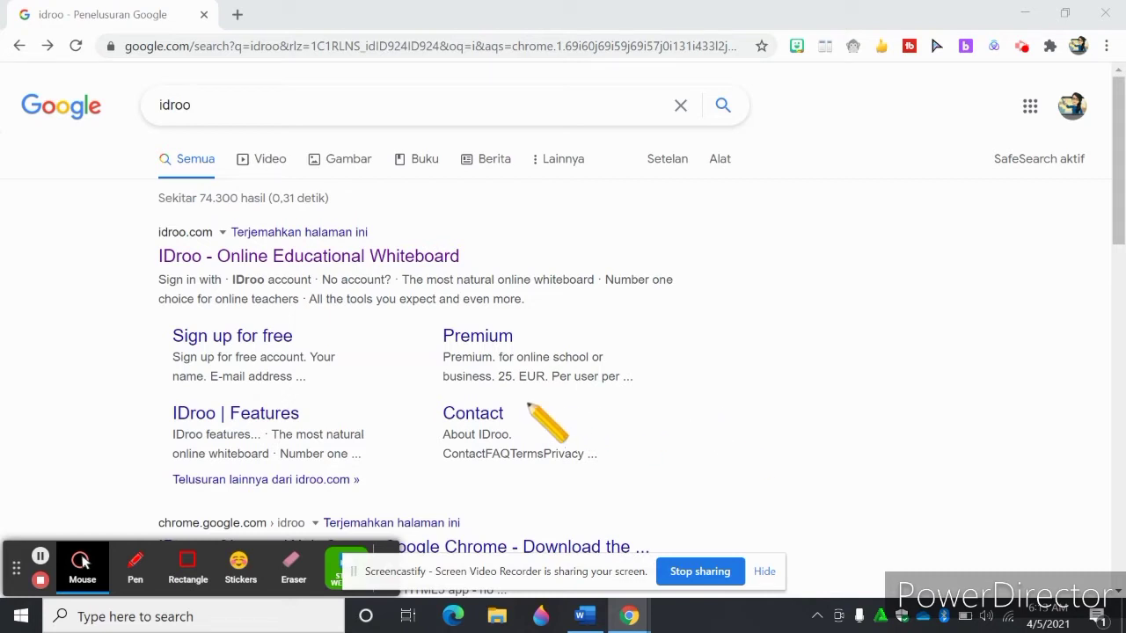
Open the IDroo site from the search results and create a new board titled "Materi x"
left_click(200, 260)
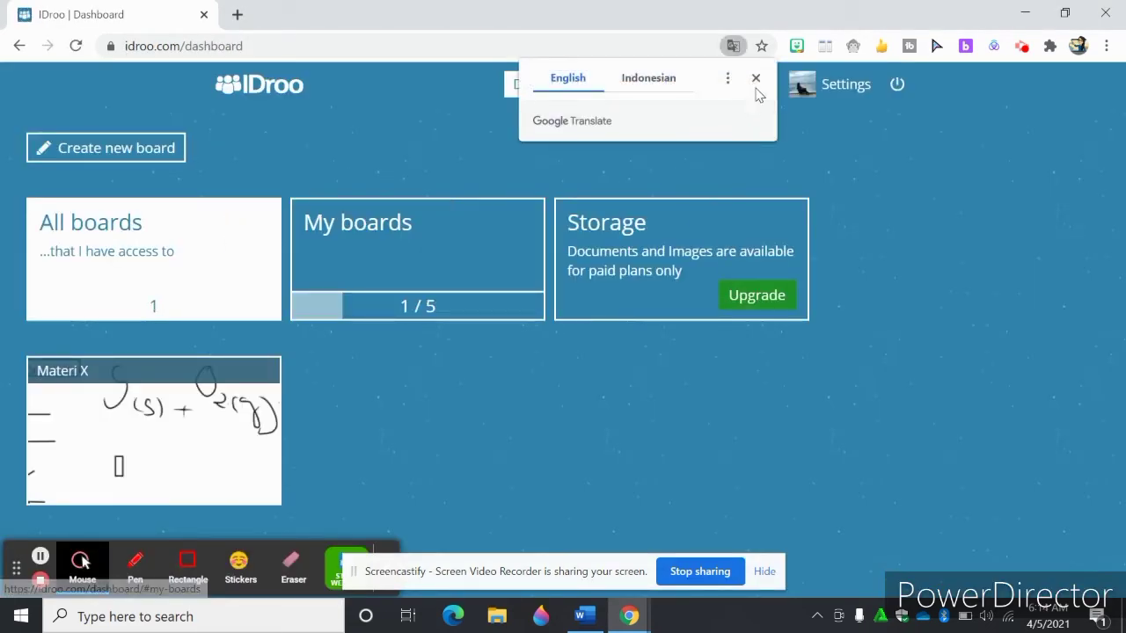
left_click(755, 77)
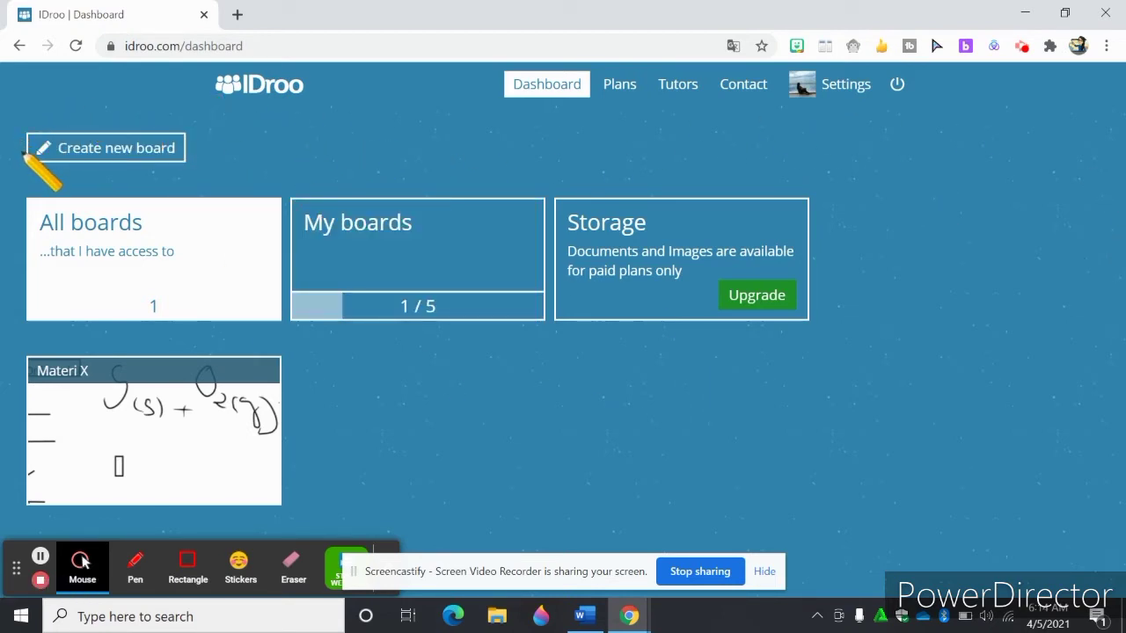
left_click(146, 149)
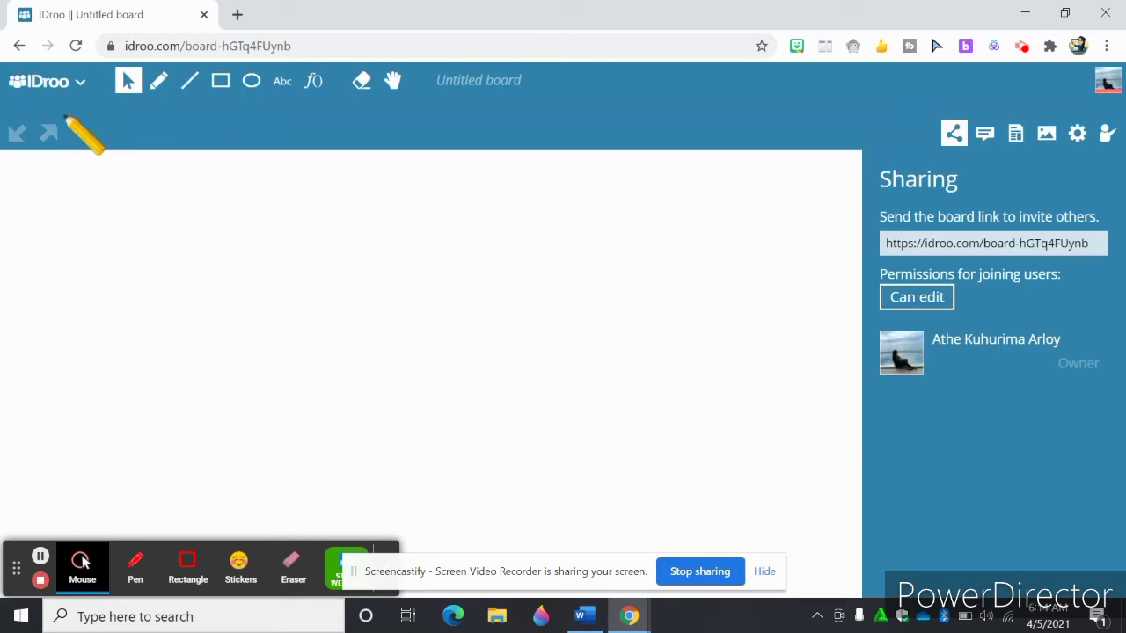
left_click(491, 81)
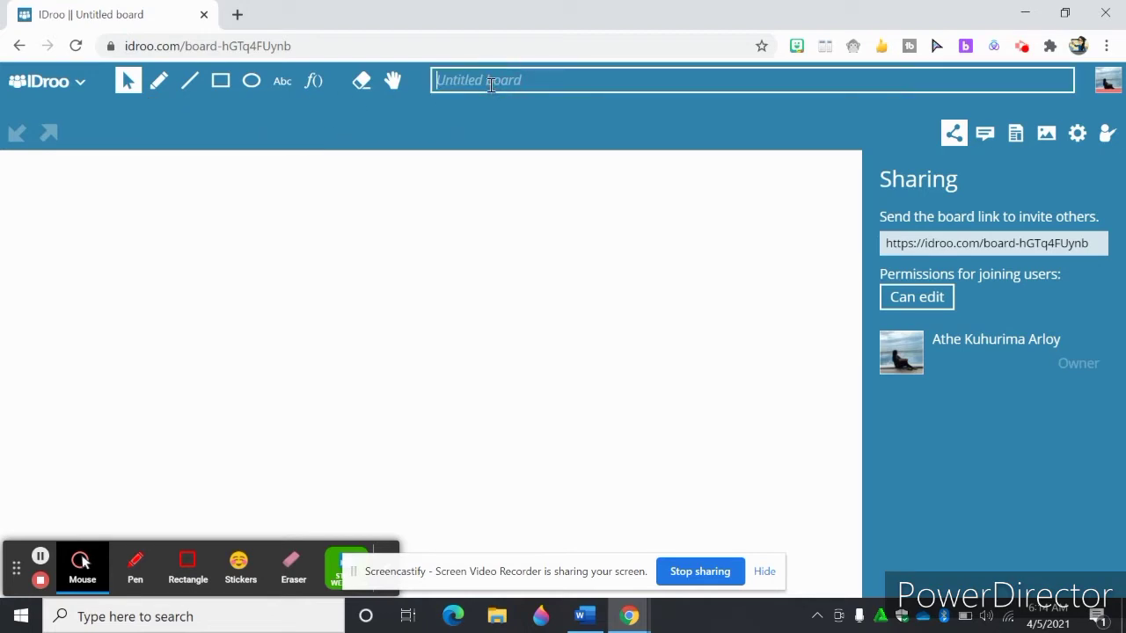
type("Materi x")
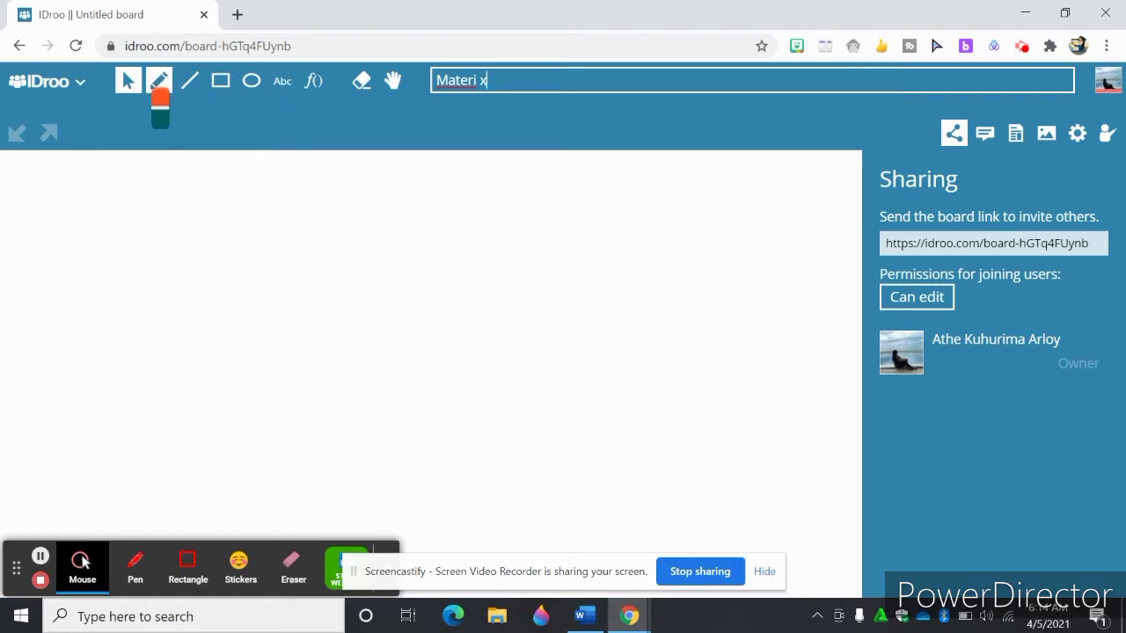
Handwrite "Mate" with the pencil in the board's upper-left corner and erase the writing
left_click(159, 88)
mouse_move(34, 201)
left_mouse_down()
mouse_move(33, 182)
mouse_move(54, 187)
mouse_move(58, 201)
mouse_move(91, 186)
mouse_move(99, 195)
left_mouse_up()
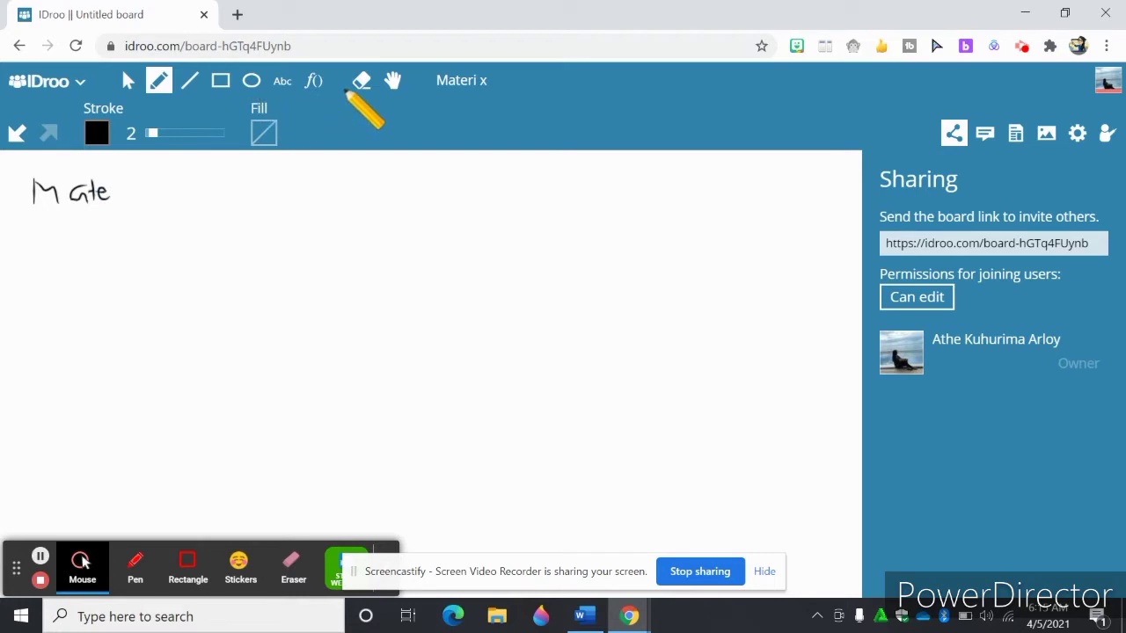
left_click(359, 82)
mouse_move(41, 211)
left_mouse_down()
mouse_move(96, 197)
mouse_move(35, 203)
left_mouse_up()
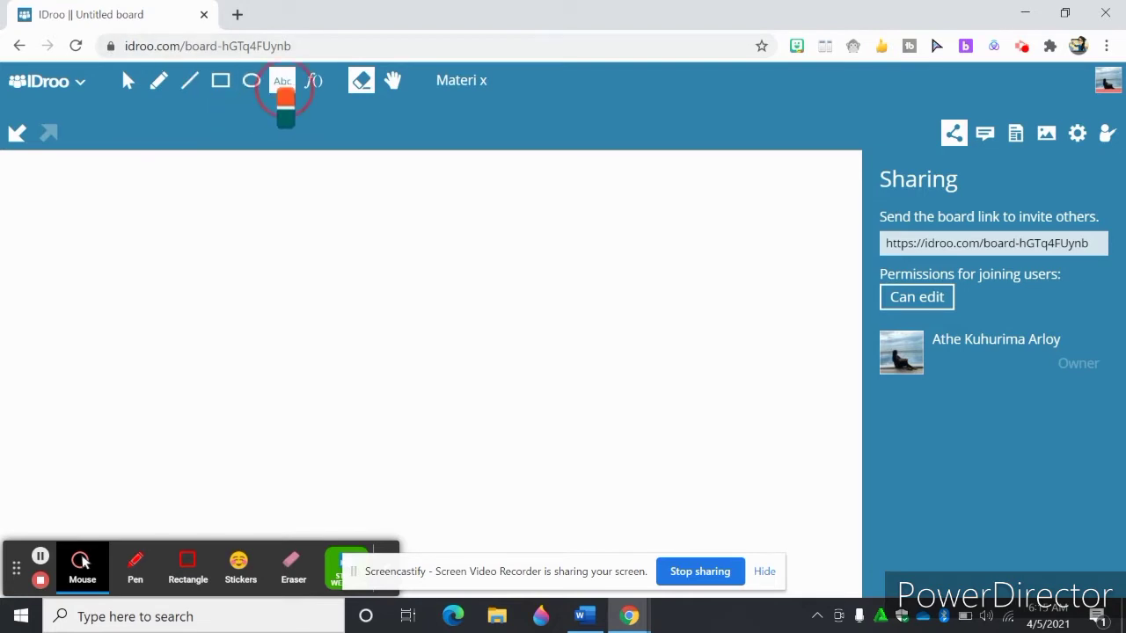
Add a text box reading "Grafik orde reaksi" in the board's upper-left corner
left_click(283, 80)
left_click(20, 181)
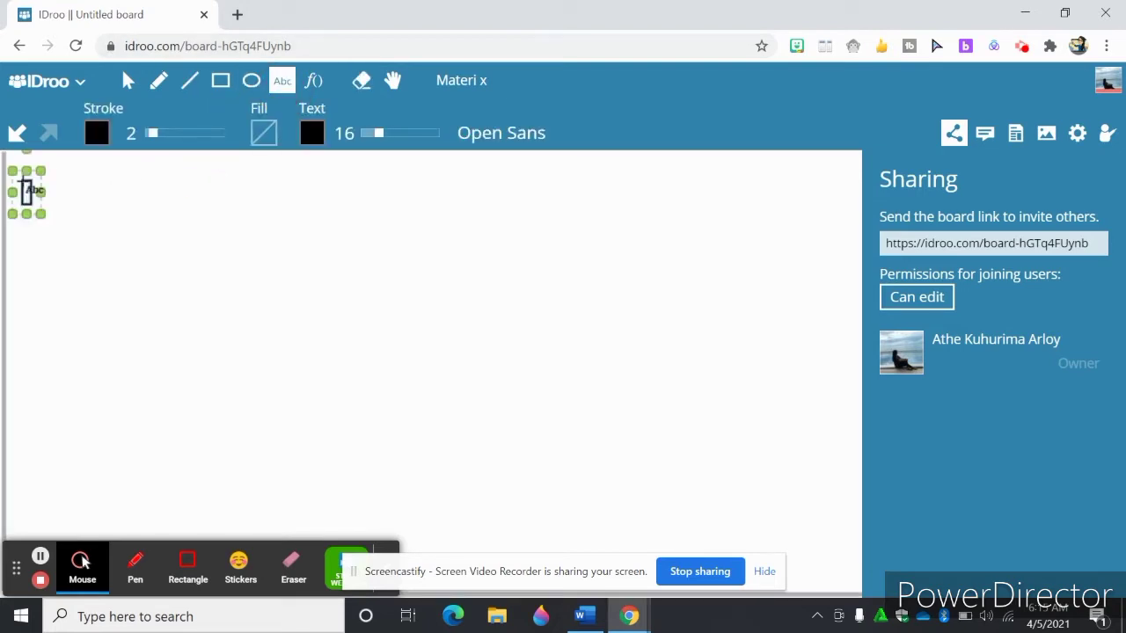
type("Graf")
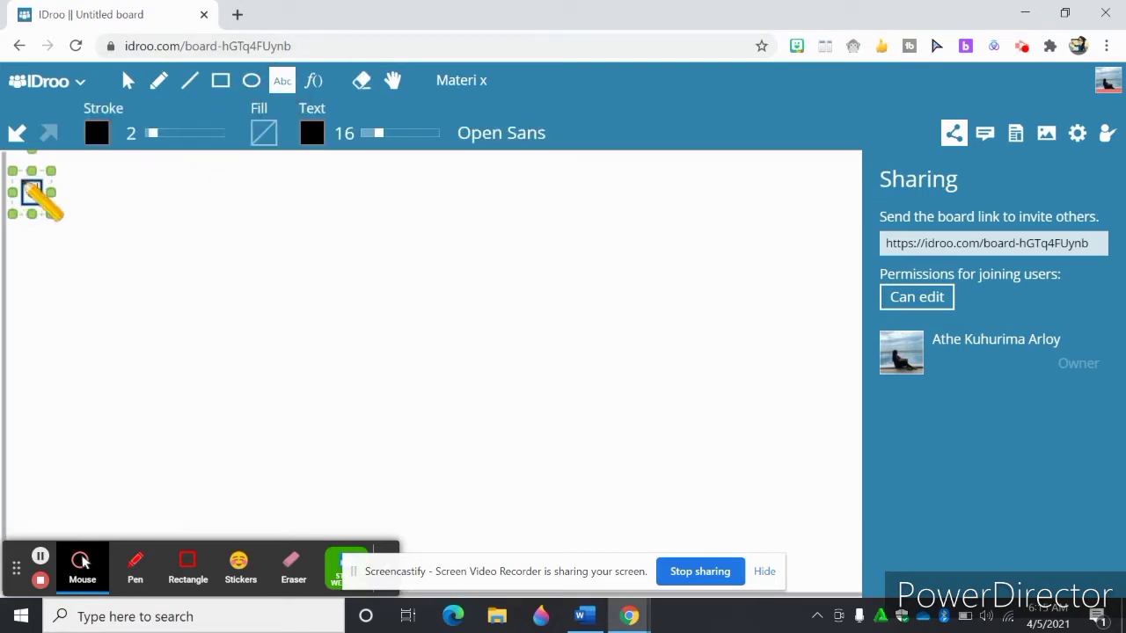
type("ikm")
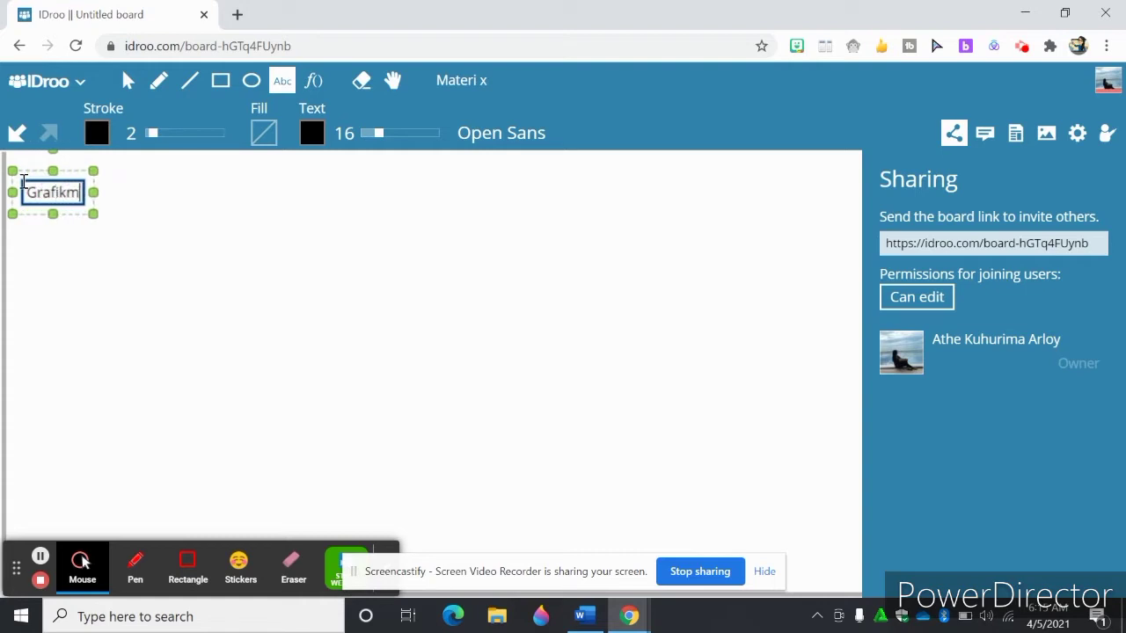
key("BackSpace")
type("orde reaksi")
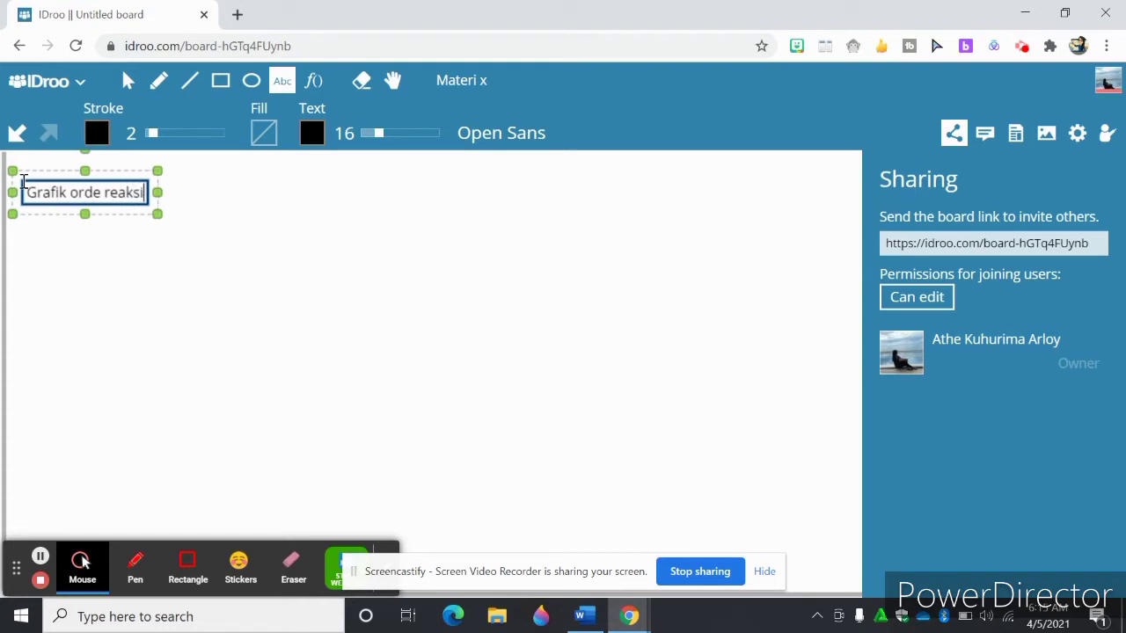
left_click(33, 249)
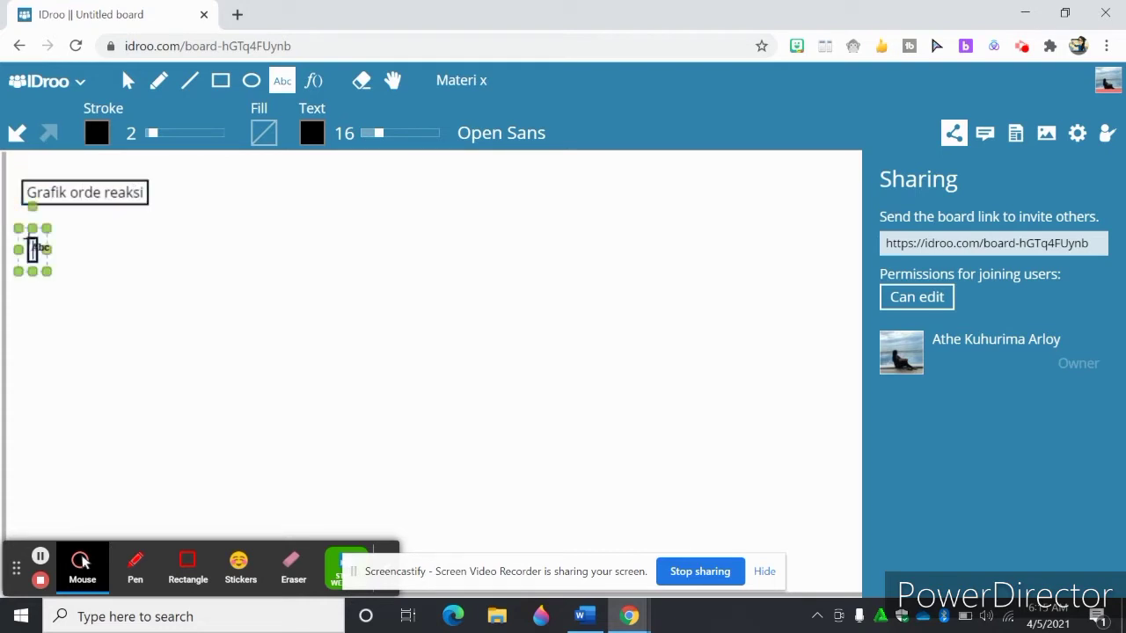
left_click(362, 80)
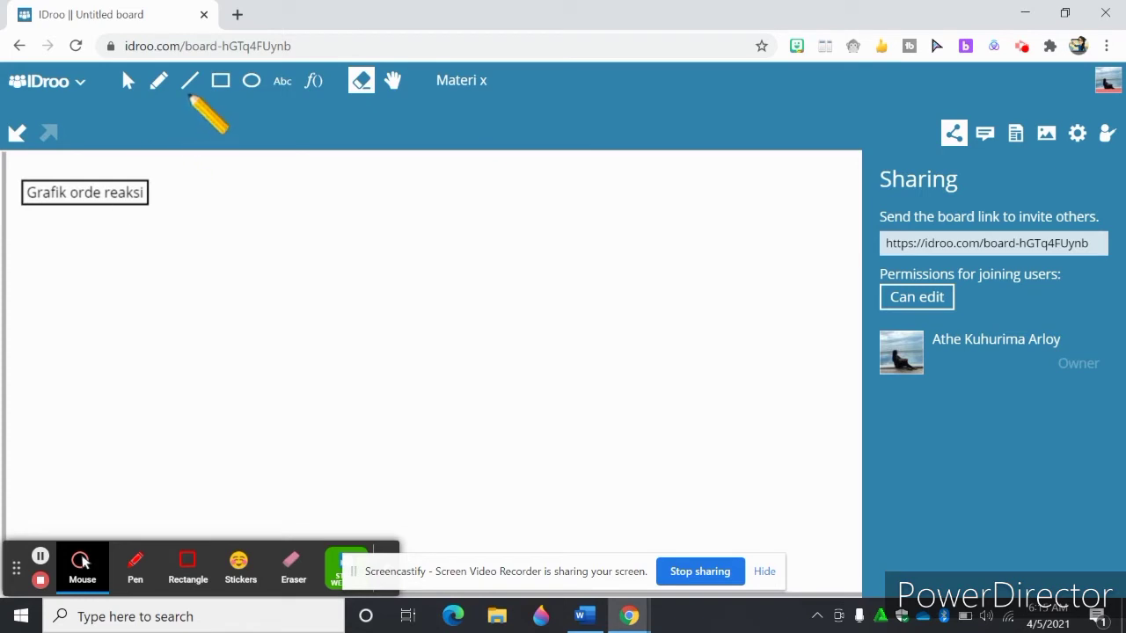
Draw two small line graphs below the "Grafik orde reaksi" heading, one with a horizontal line and one with a rising diagonal
left_click(189, 80)
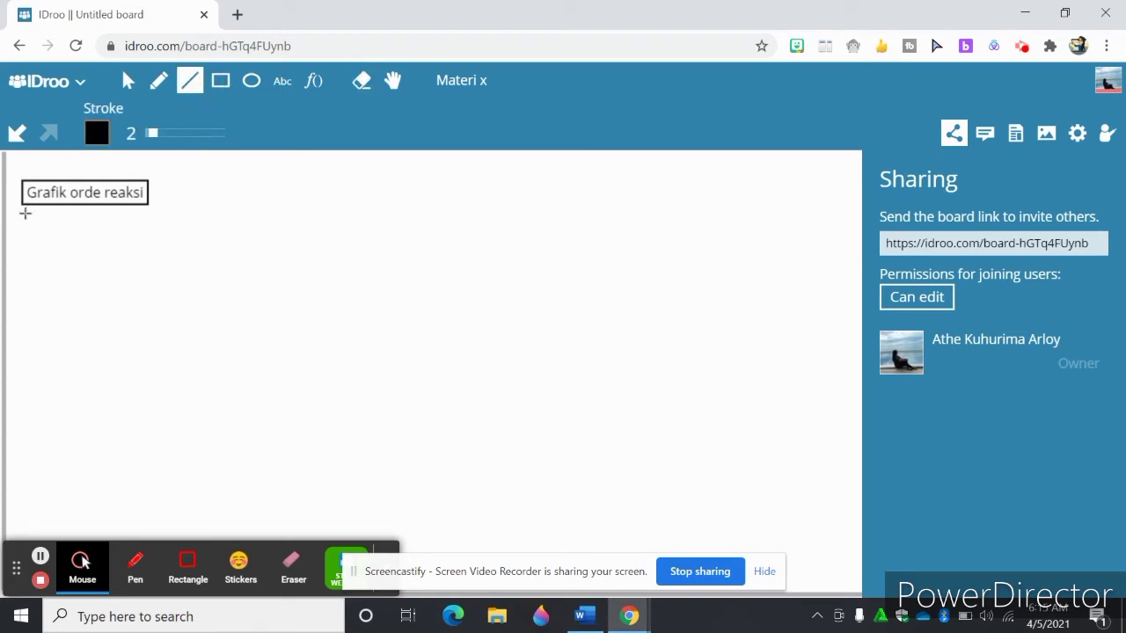
mouse_move(24, 213)
left_mouse_down()
mouse_move(21, 266)
mouse_move(96, 264)
mouse_move(79, 265)
left_mouse_up()
left_click_drag(22, 233, 71, 233)
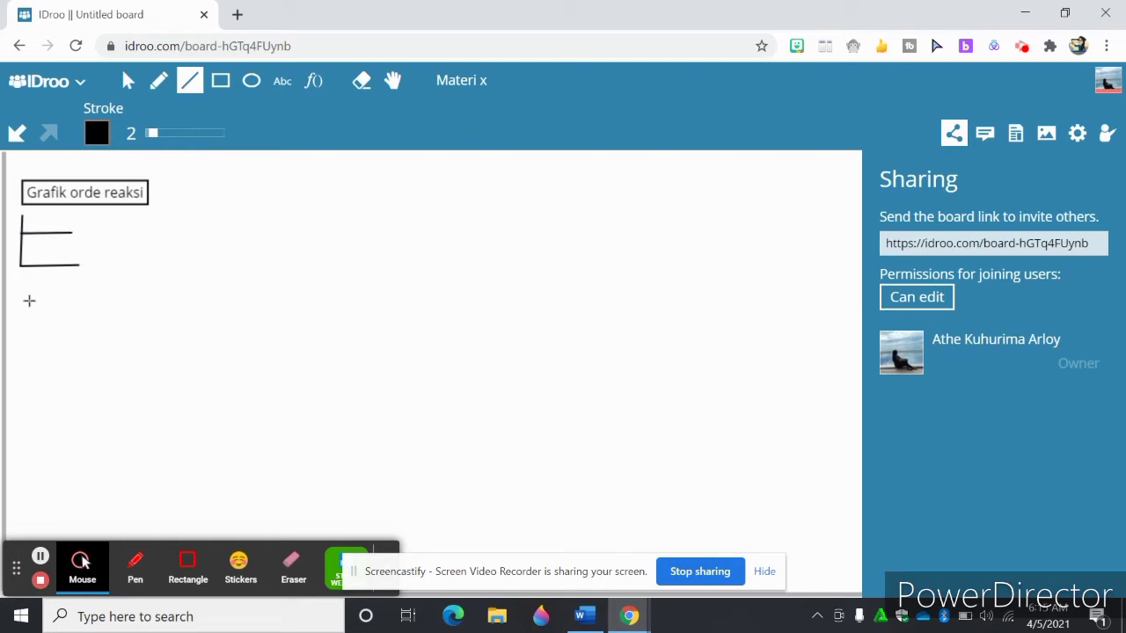
mouse_move(23, 293)
left_mouse_down()
mouse_move(22, 337)
mouse_move(75, 336)
mouse_move(64, 299)
left_mouse_up()
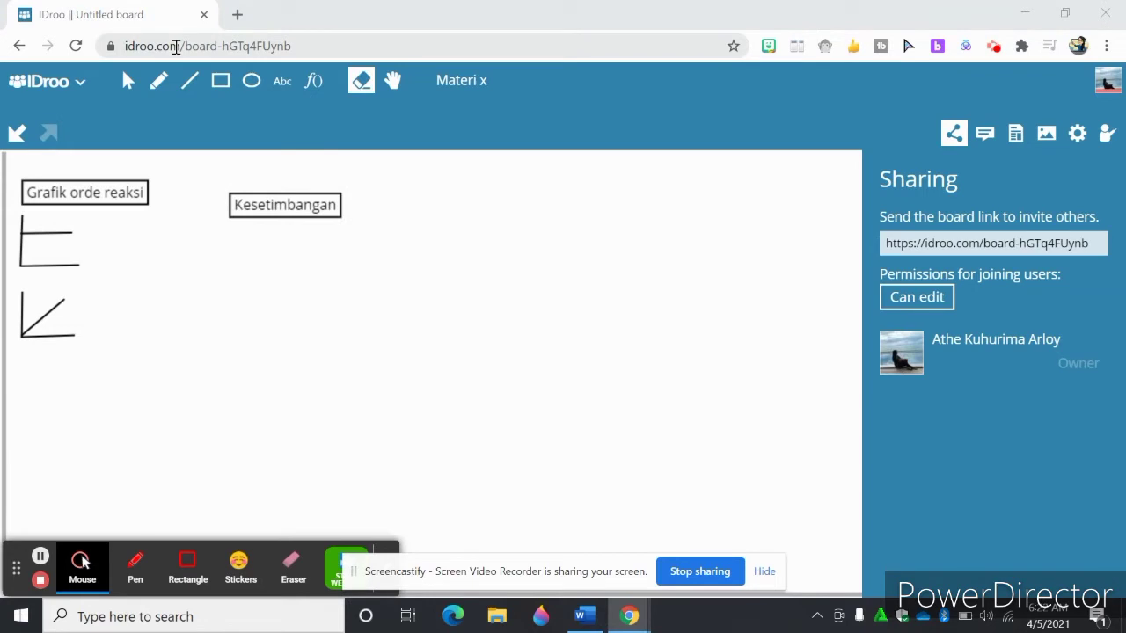
Insert a formula below the "Kesetimbangan" heading, starting with S and the subscript (s)
left_click(313, 81)
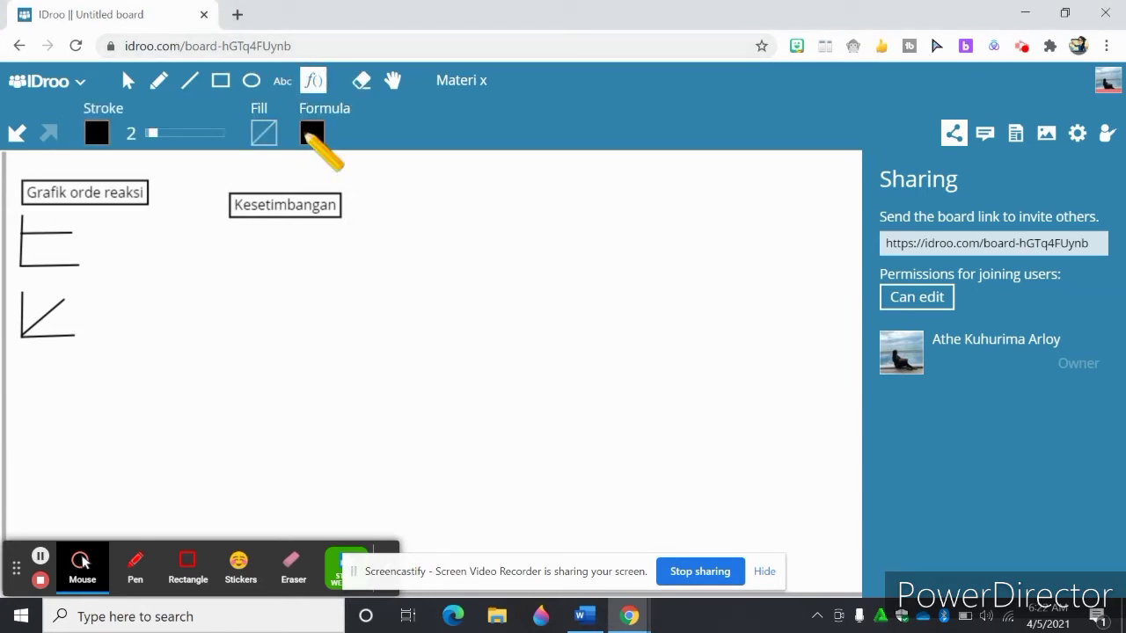
left_click(239, 253)
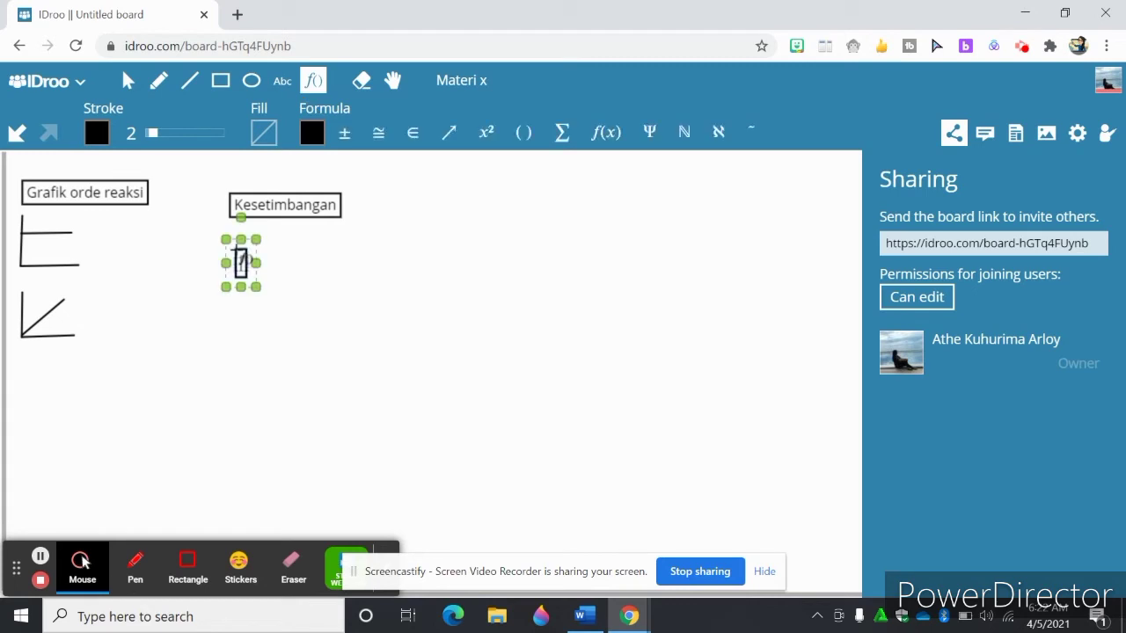
type("S")
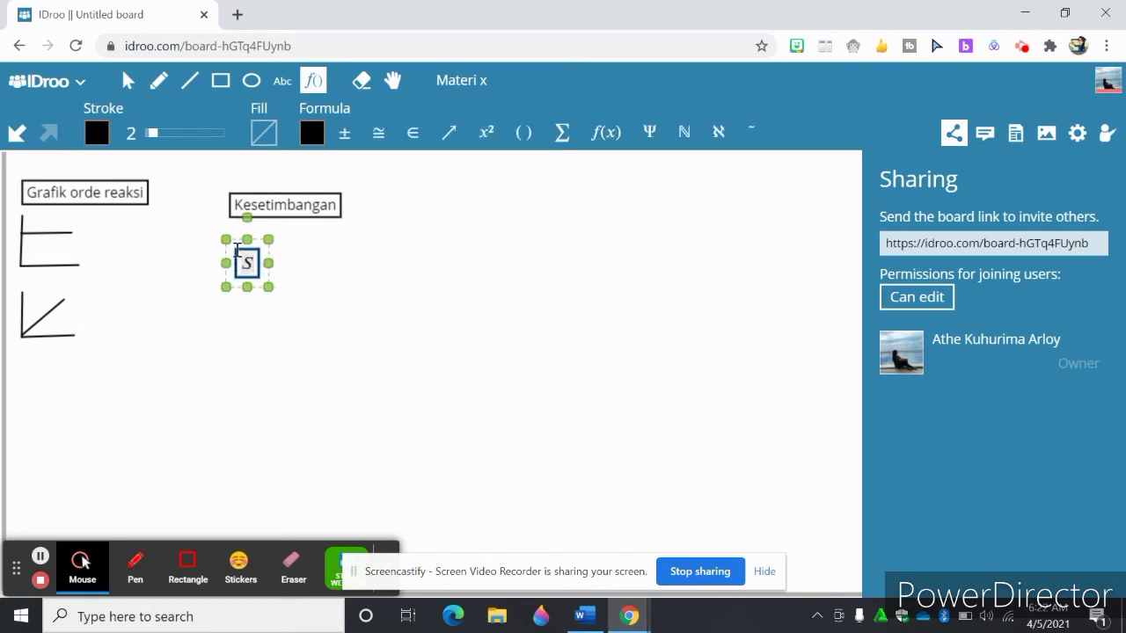
left_click(491, 141)
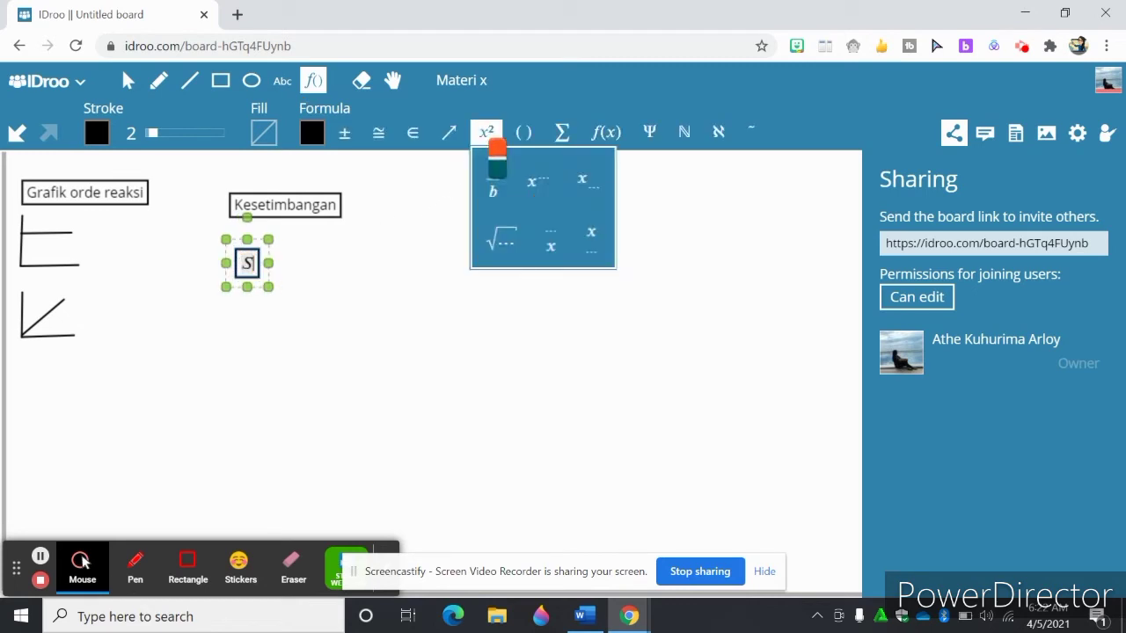
left_click(590, 189)
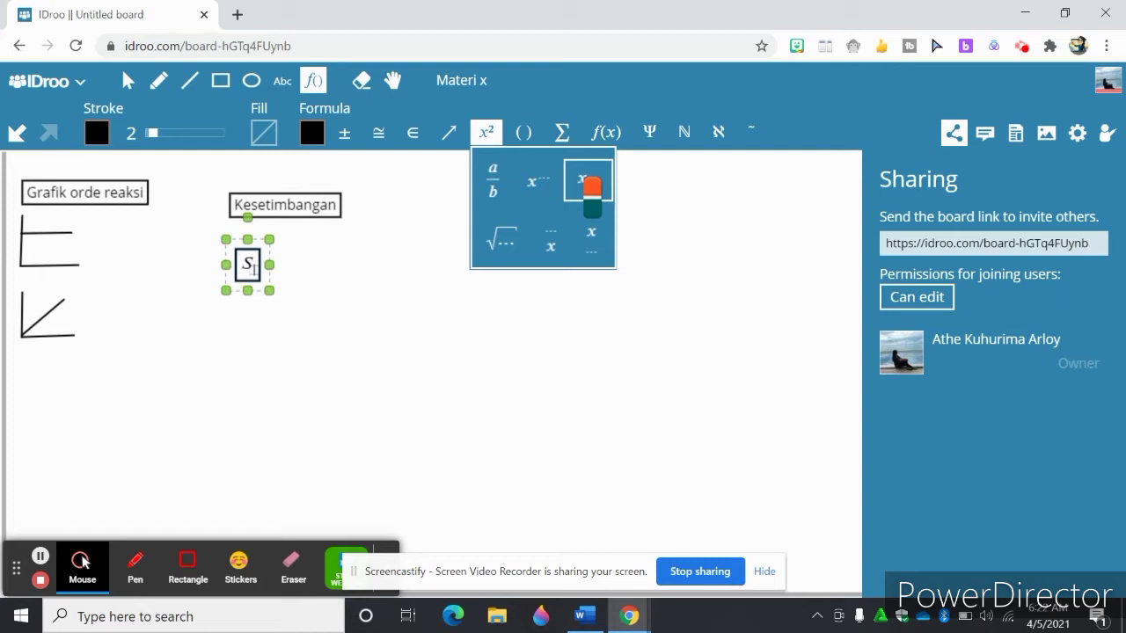
type("(s")
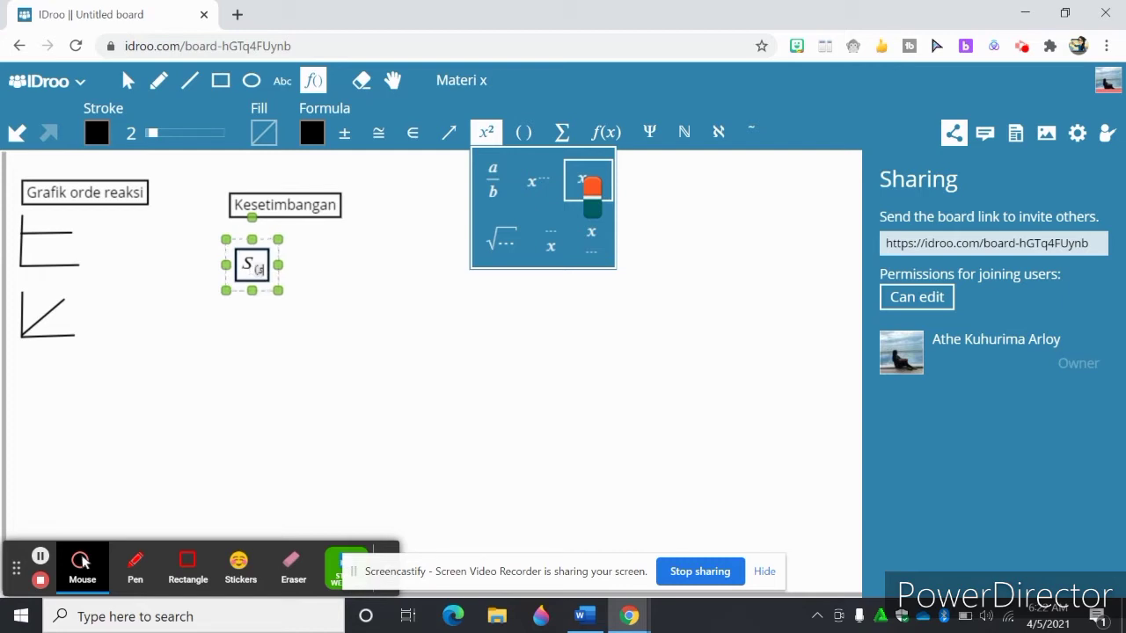
type(")")
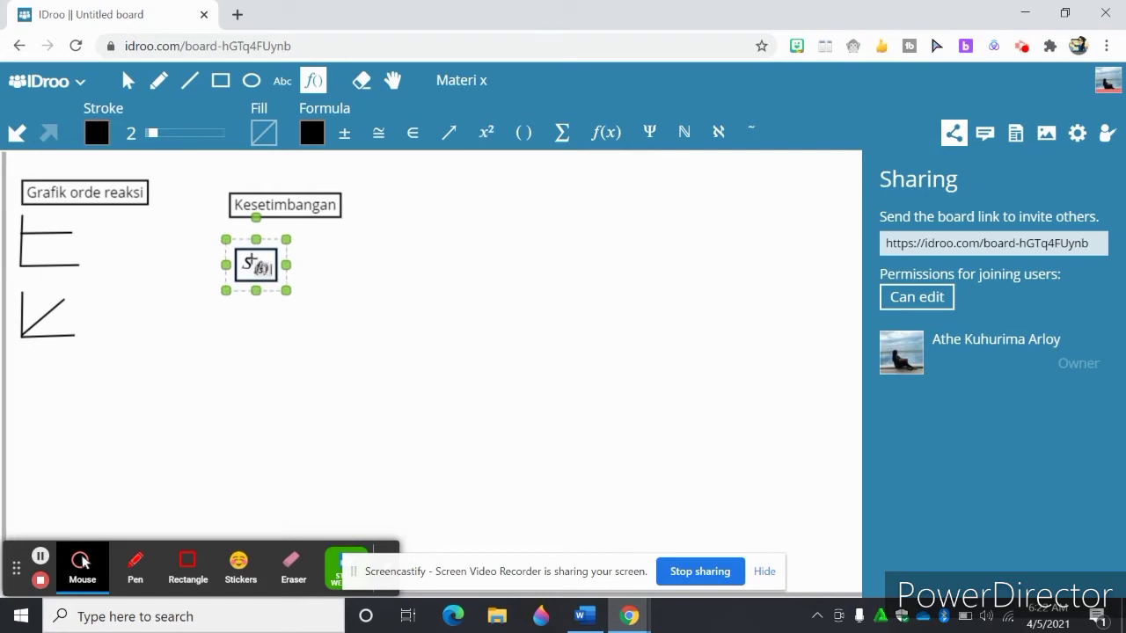
Extend the formula with "+ O" followed by the subscript (2)
left_click(274, 258)
type("+")
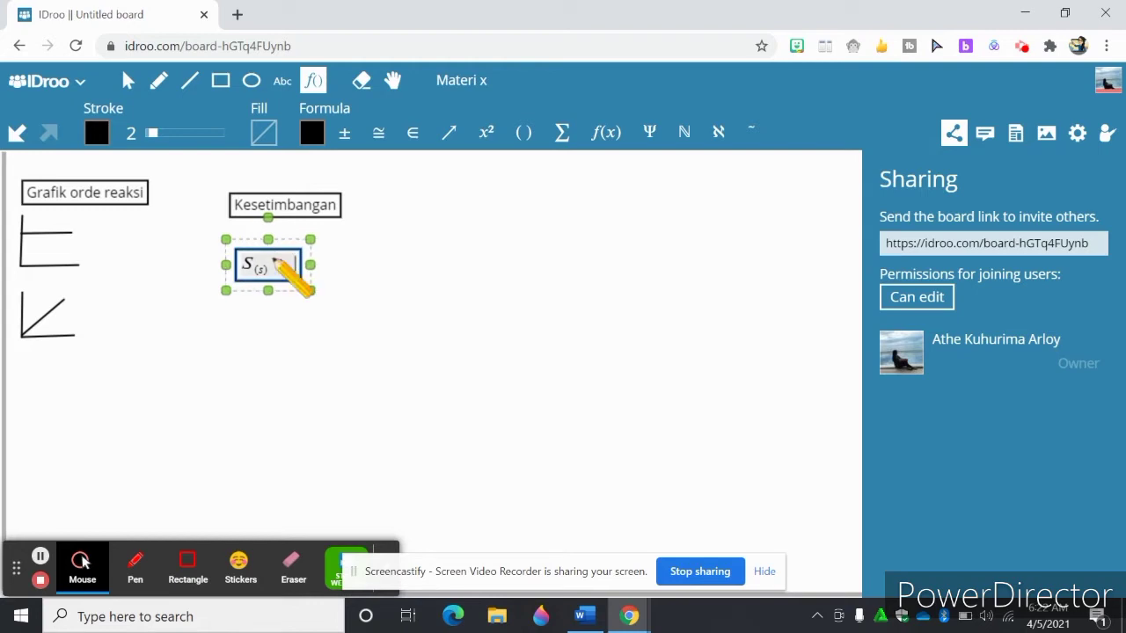
type(" O")
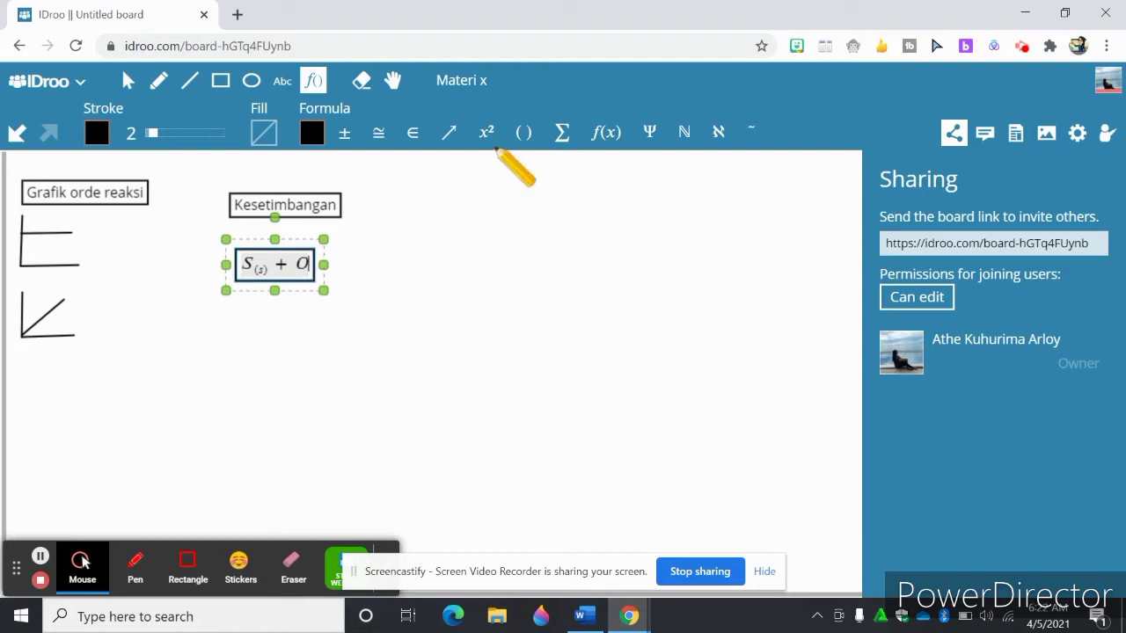
left_click(491, 136)
left_click(587, 182)
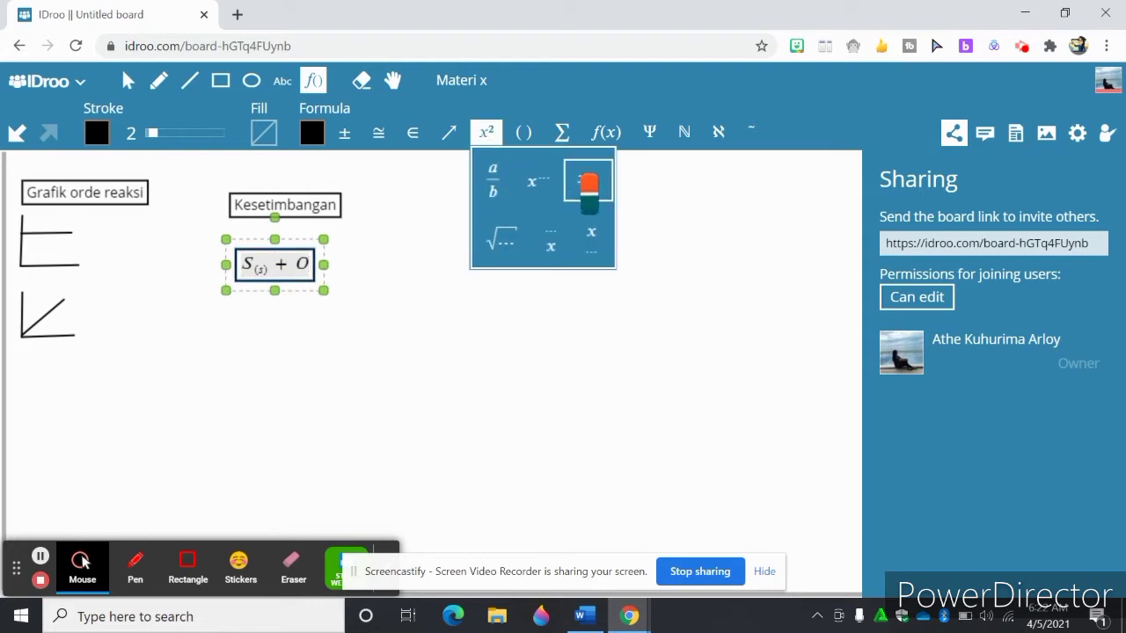
type("(")
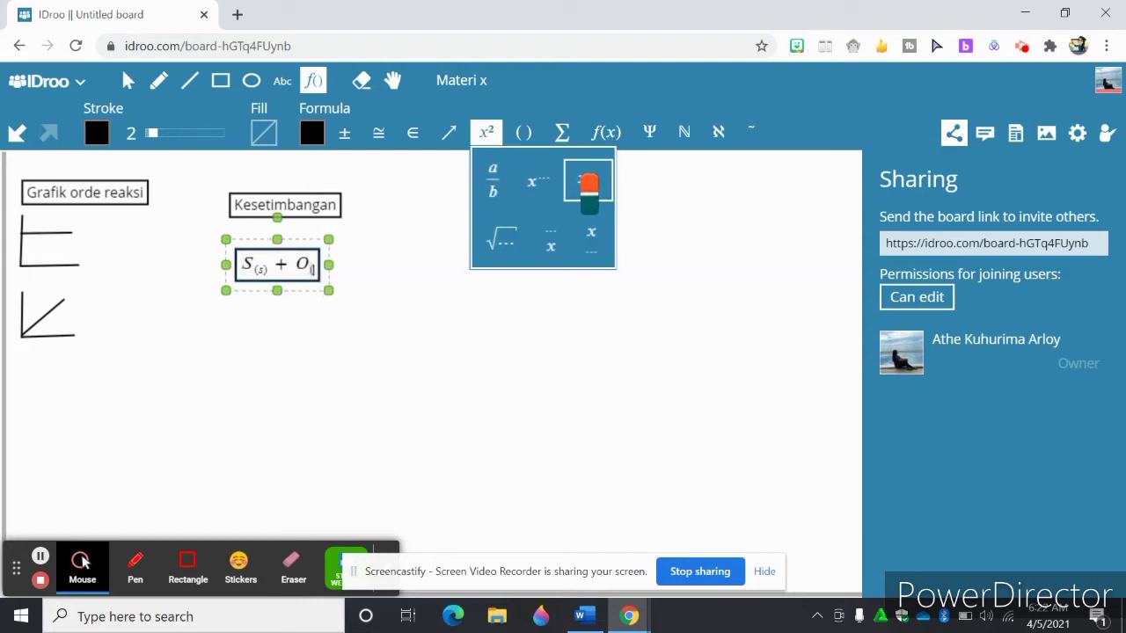
type("2)")
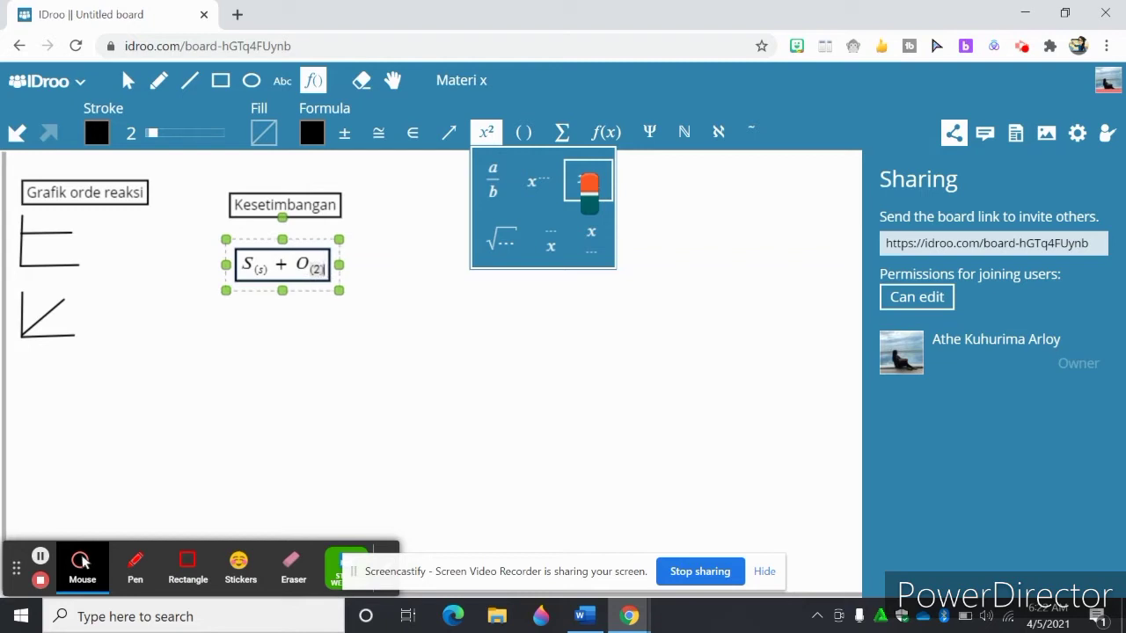
key("Right")
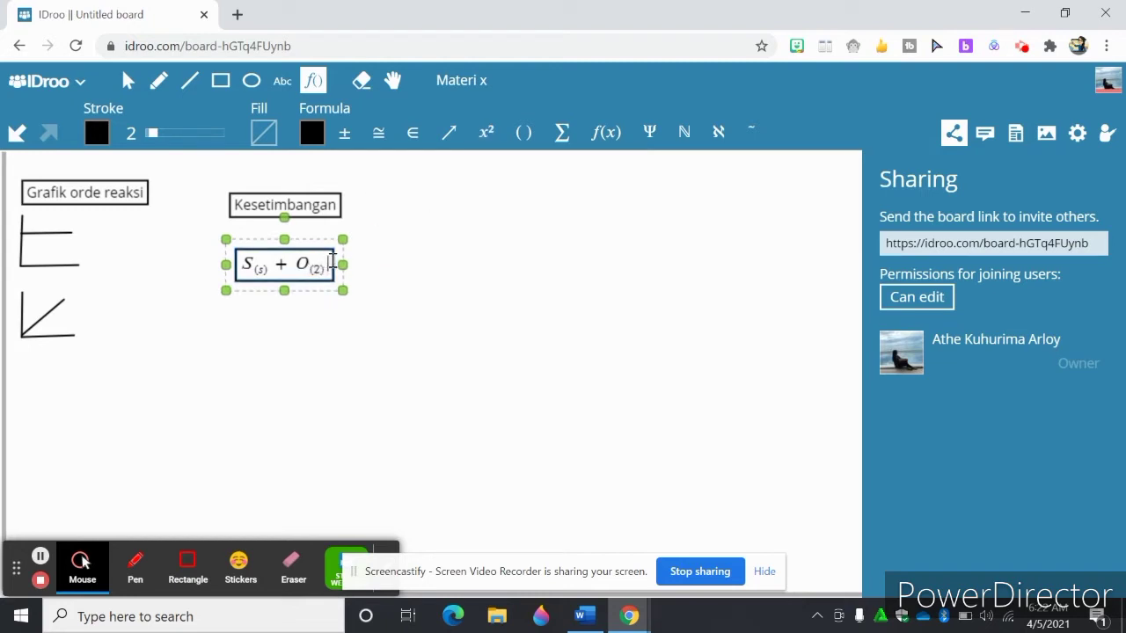
left_click(456, 139)
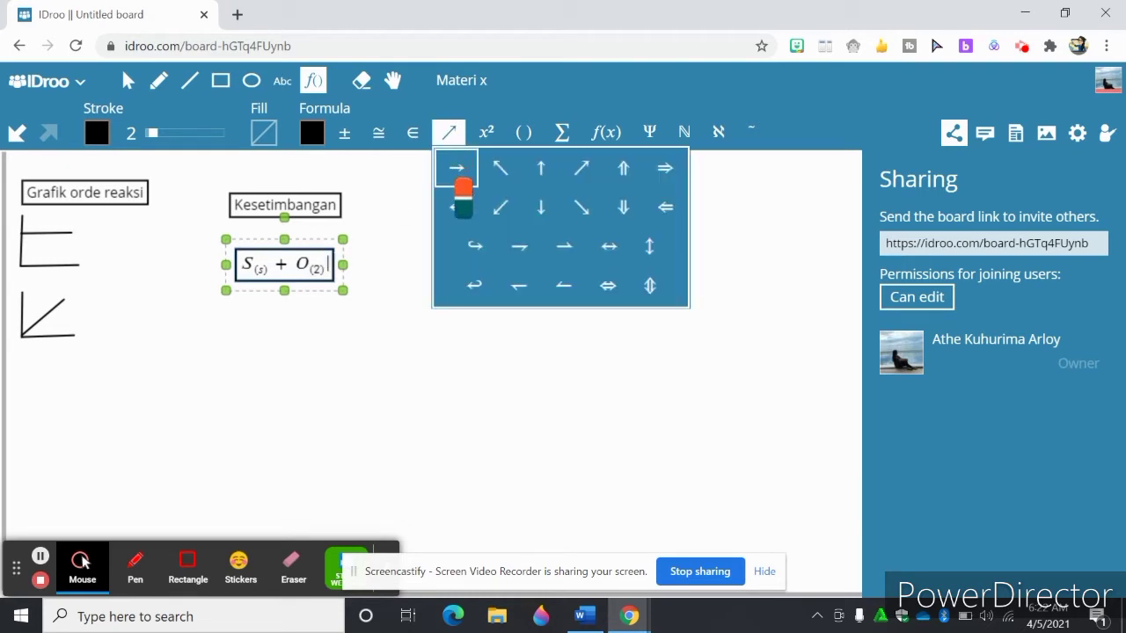
left_click(457, 168)
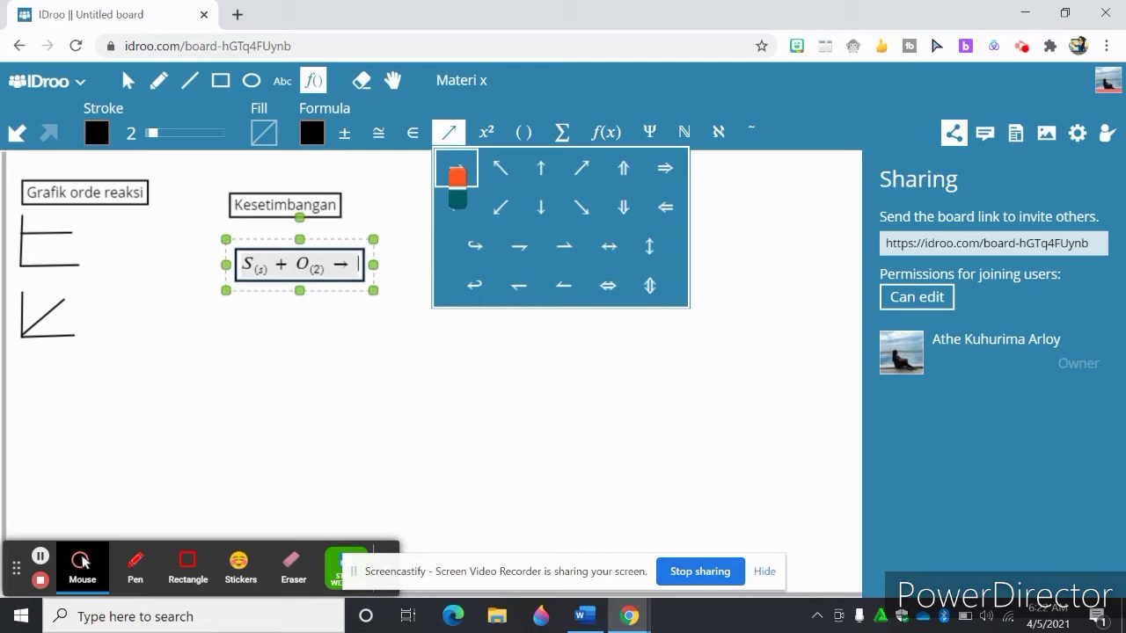
key("BackSpace")
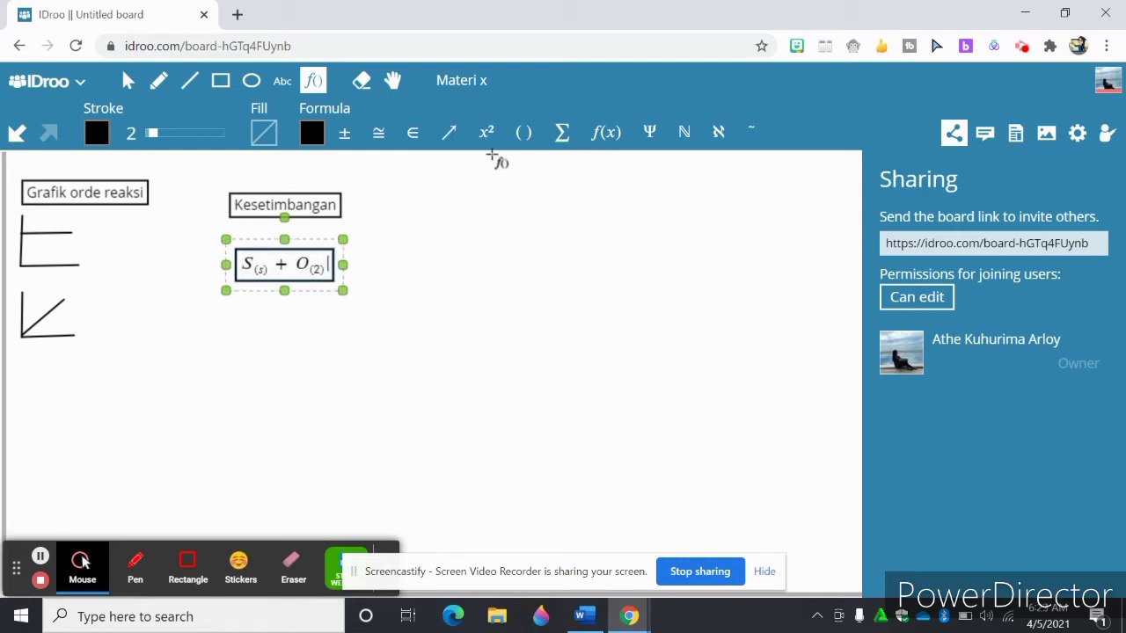
Complete the reaction formula below "Kesetimbangan" with a double-headed arrow (↔) and SO followed by the subscript (2)
left_click(449, 132)
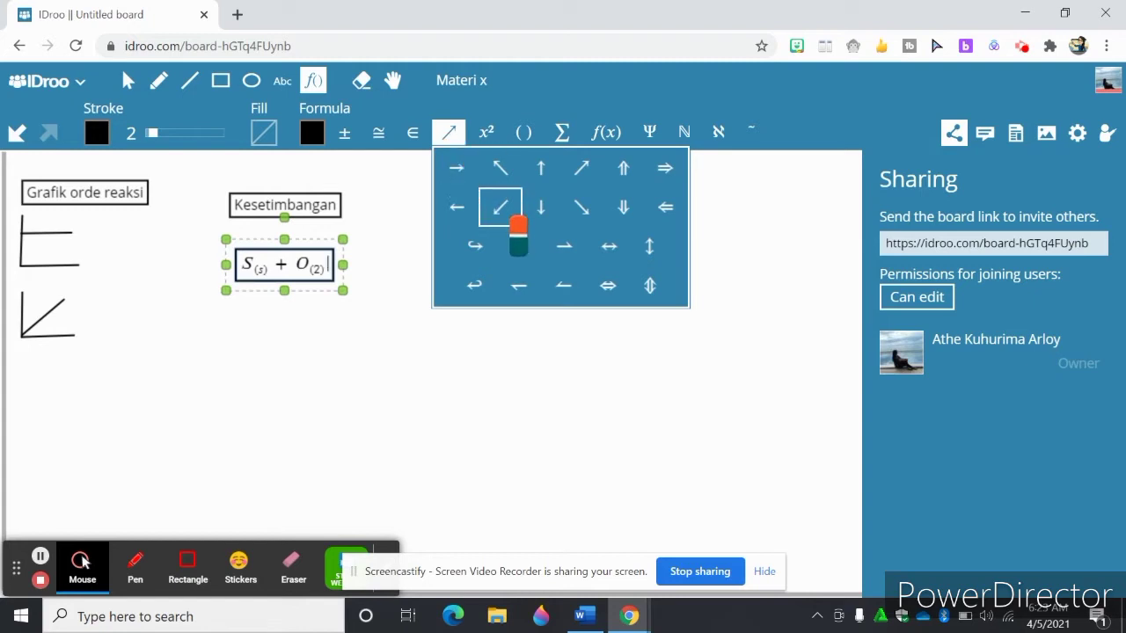
left_click(608, 248)
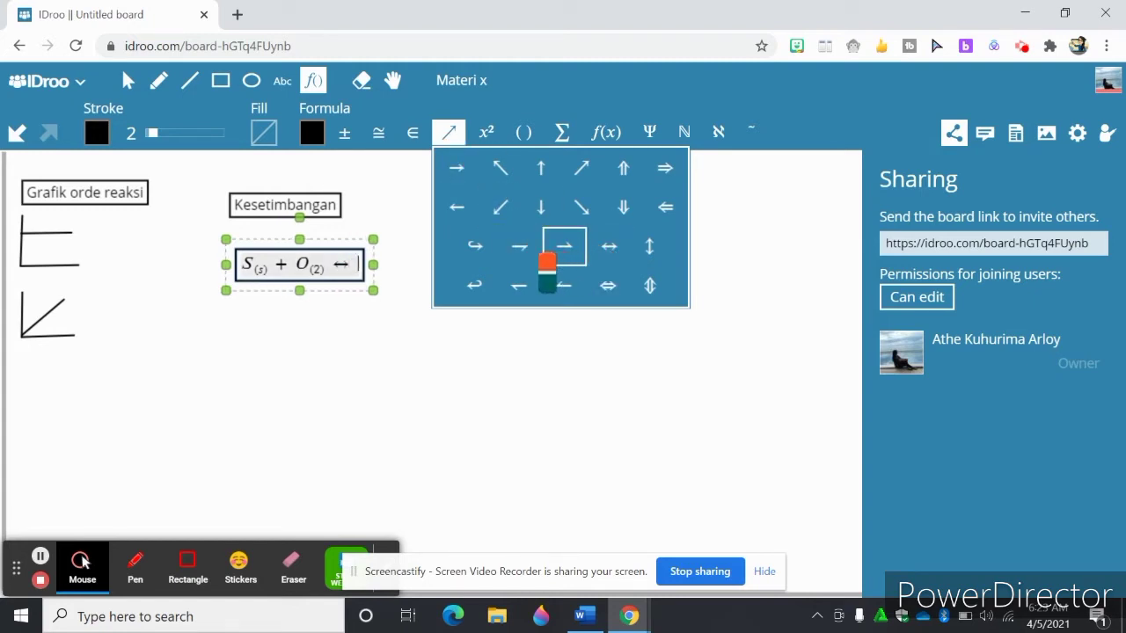
type("S")
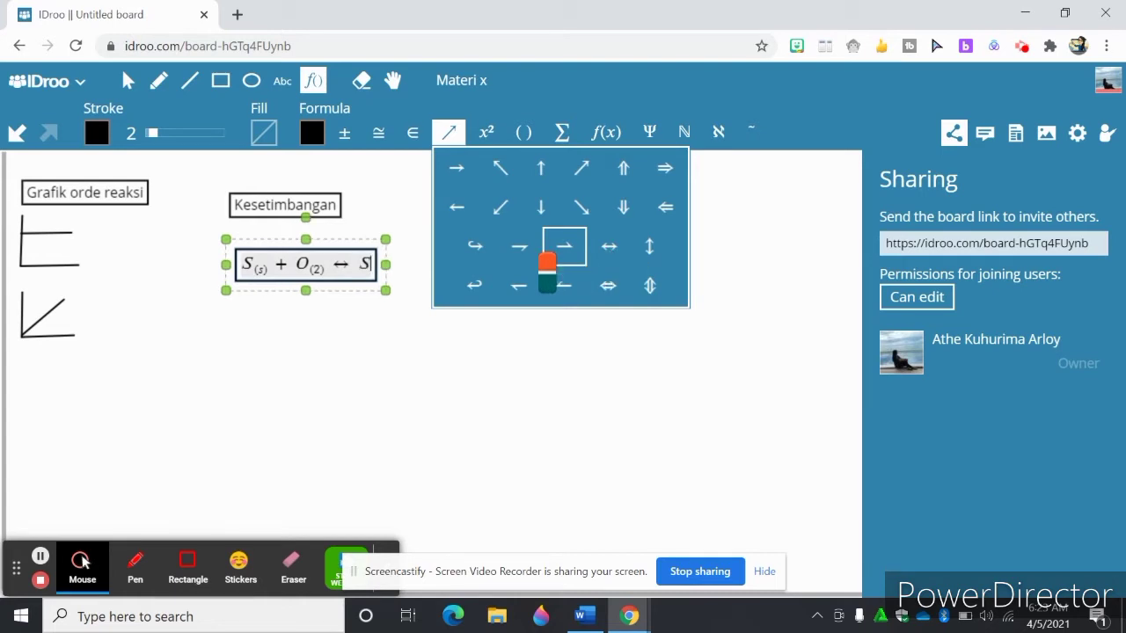
type("O")
left_click(490, 141)
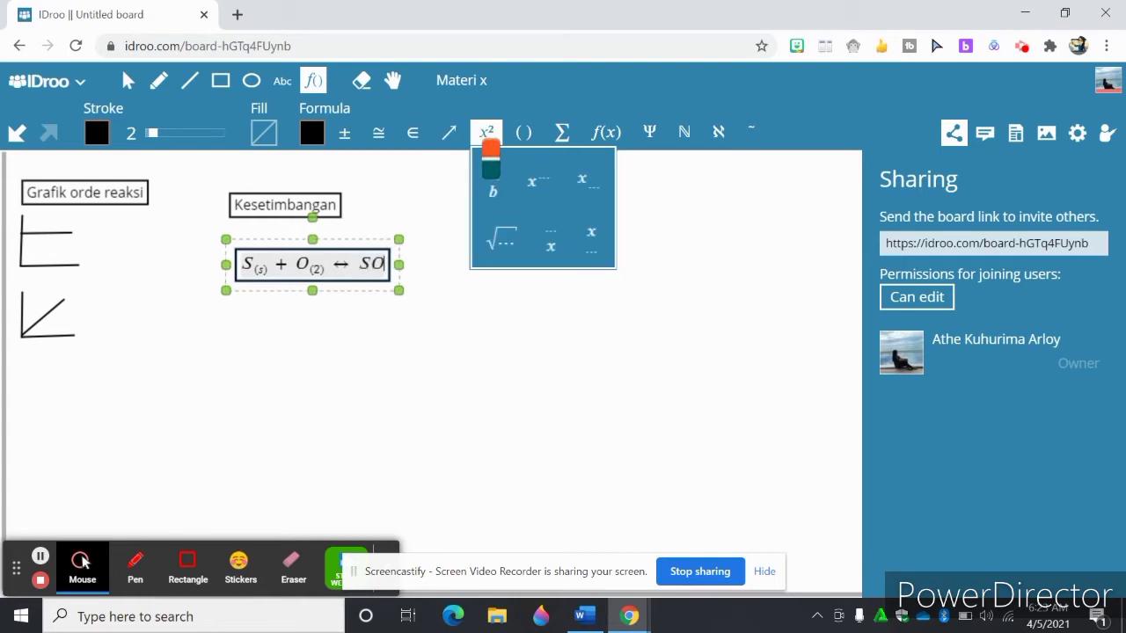
left_click(591, 190)
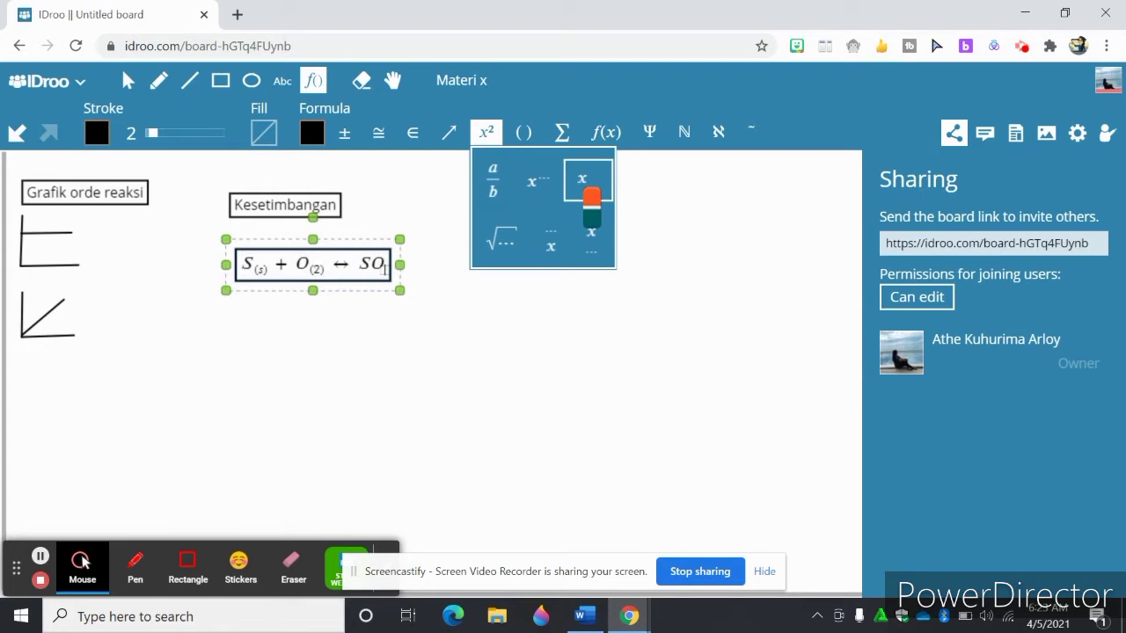
type("(2")
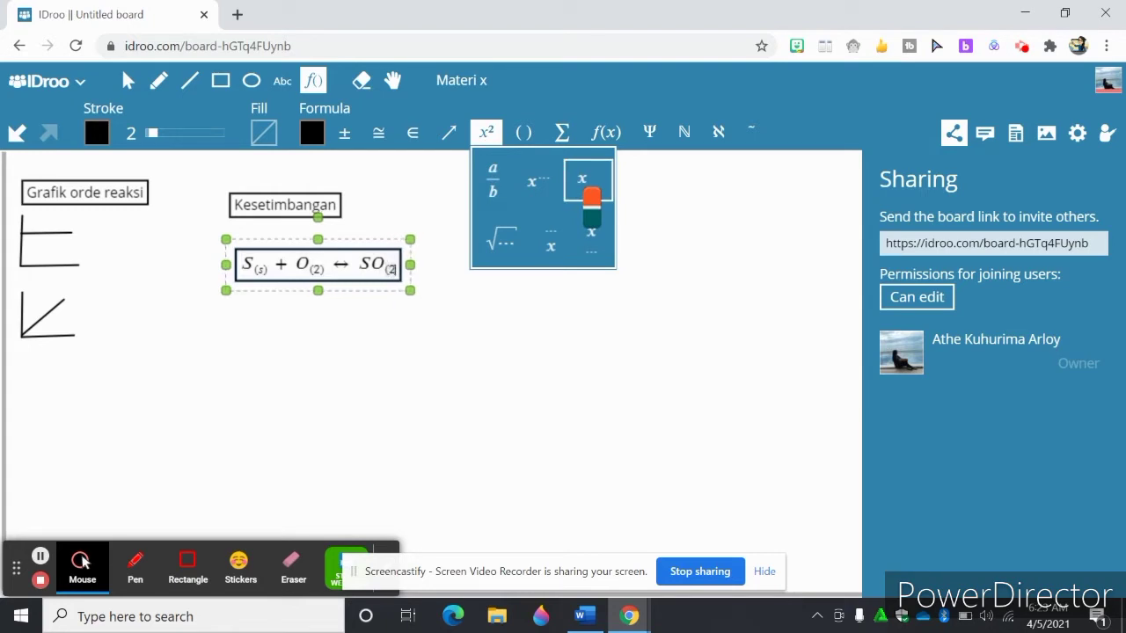
type(")")
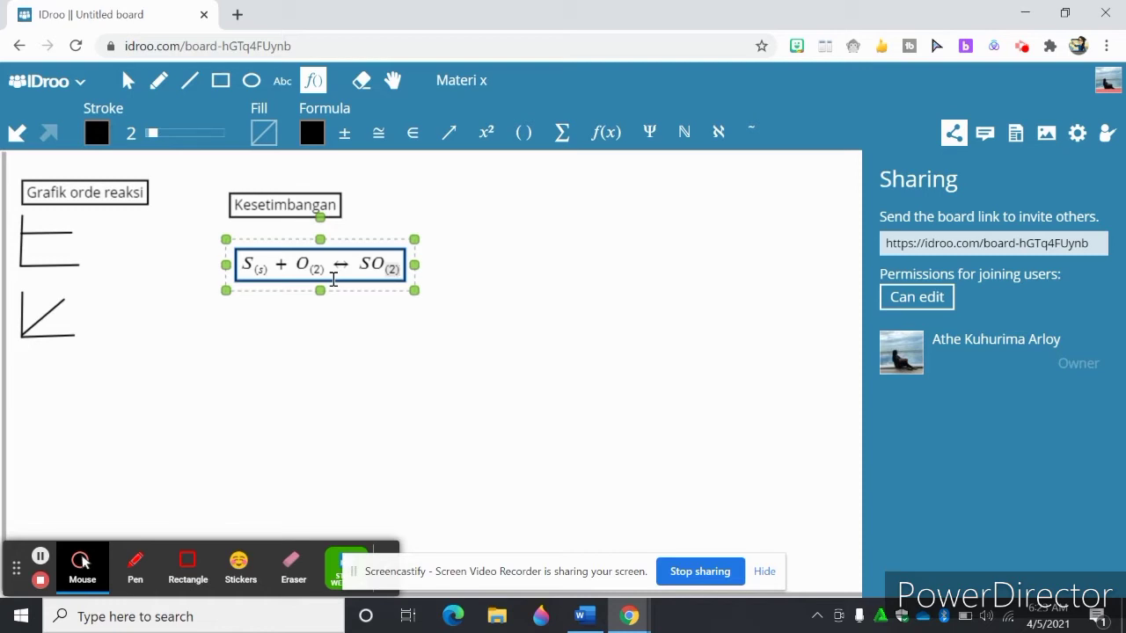
Insert a second formula below the reaction equation, reading "Kc =" followed by an empty fraction
left_click(237, 338)
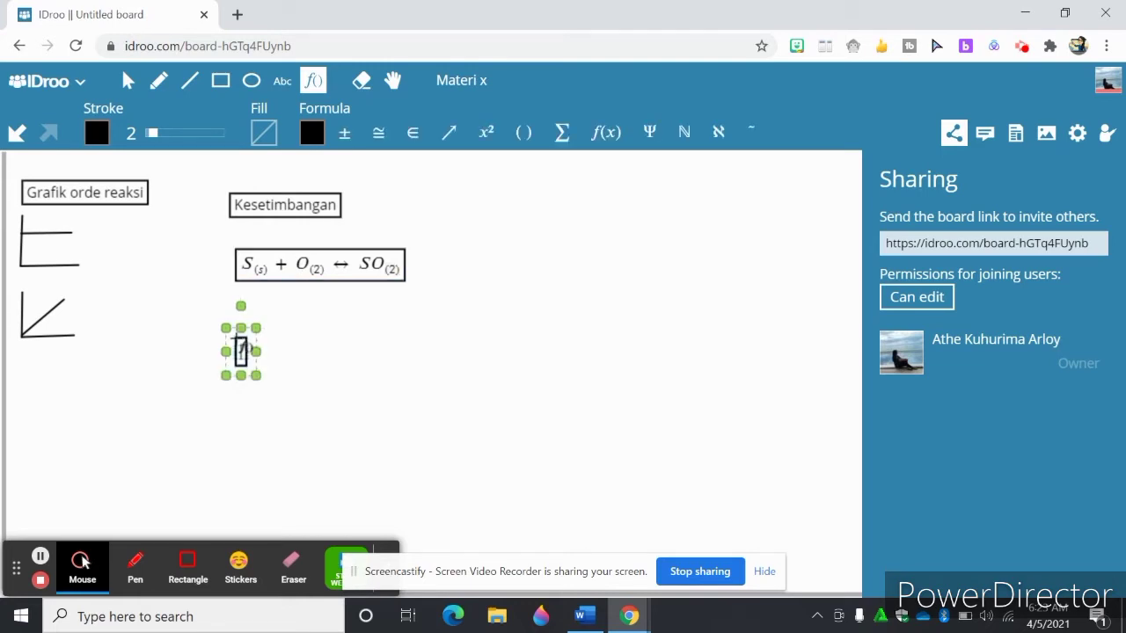
left_click(254, 355)
type("Kc")
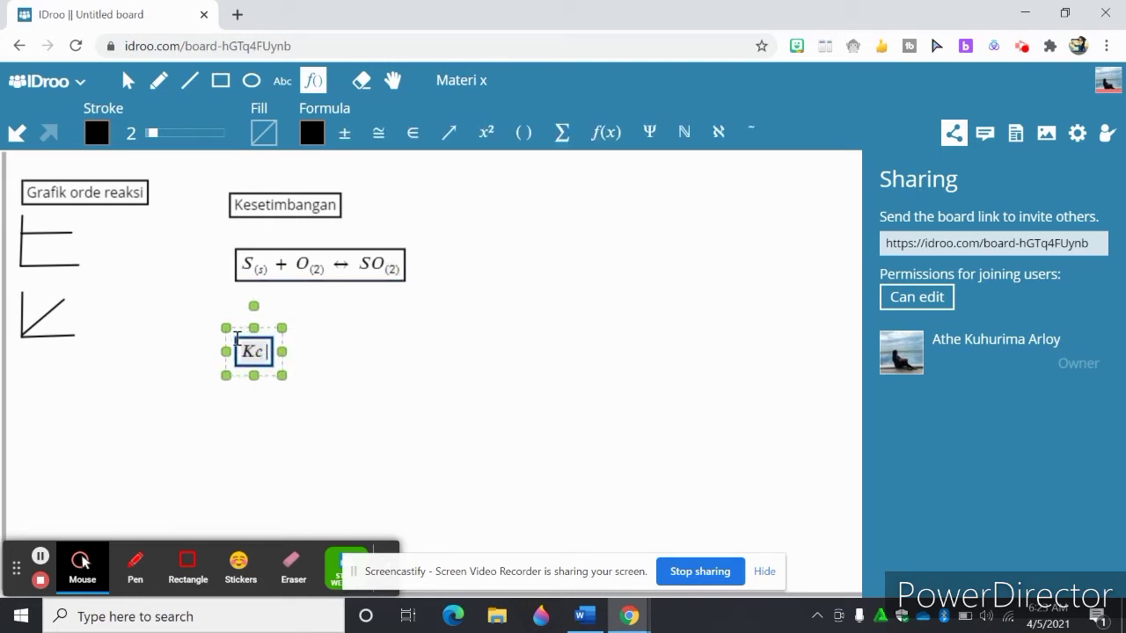
type(" =")
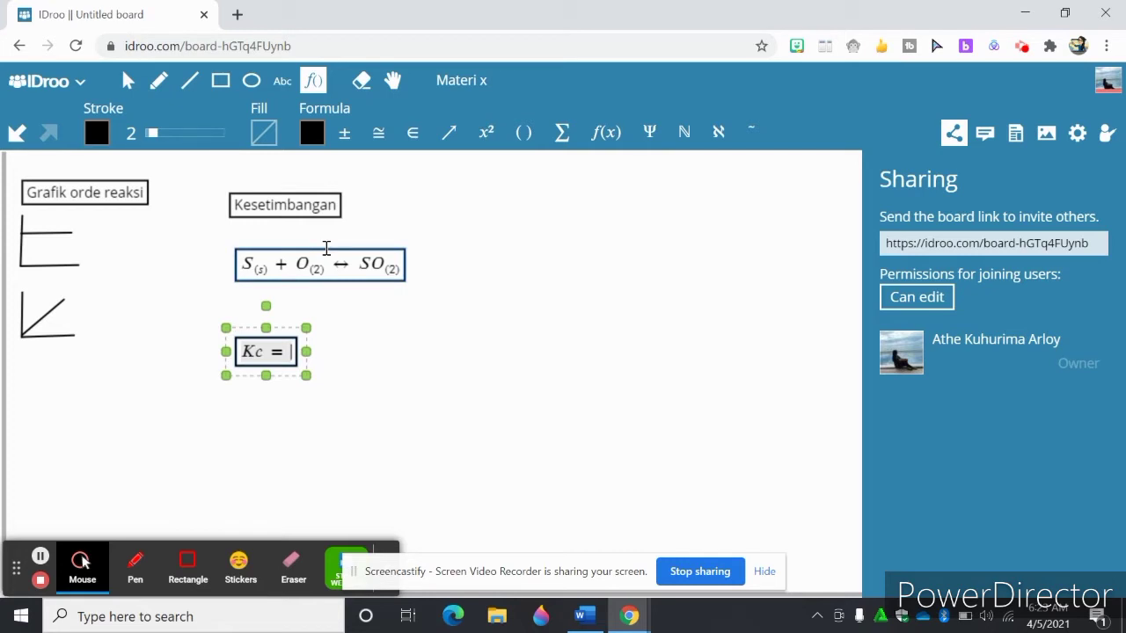
left_click(378, 133)
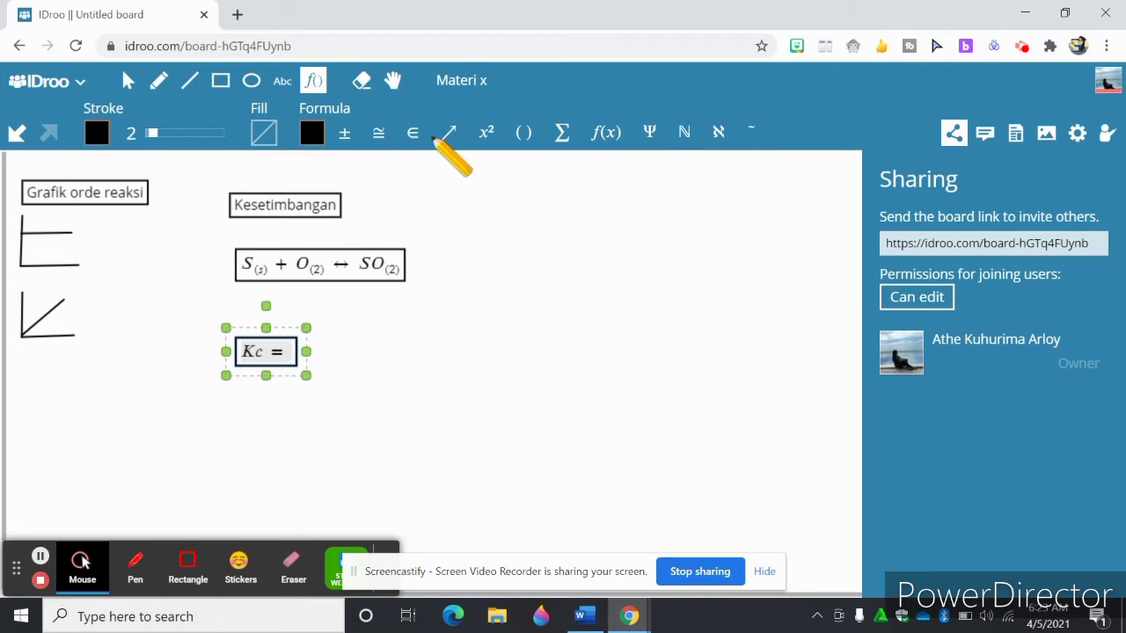
mouse_move(478, 138)
left_click(494, 177)
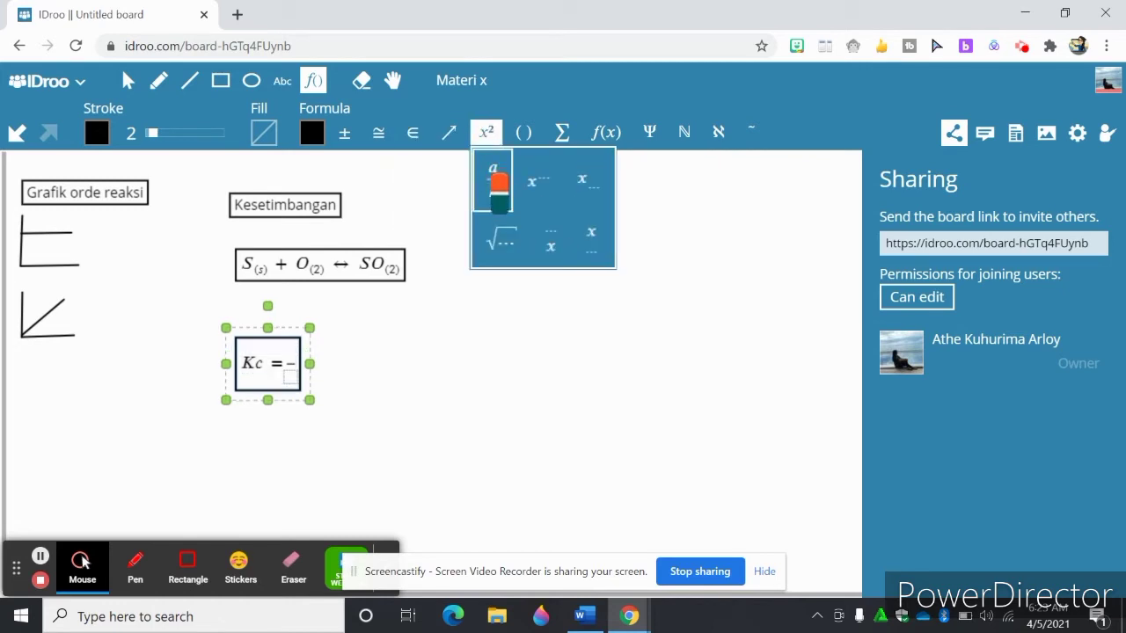
Fill the numerator of the Kc fraction with [SO₂], setting the 2 as a subscript inside the square brackets
left_click(295, 354)
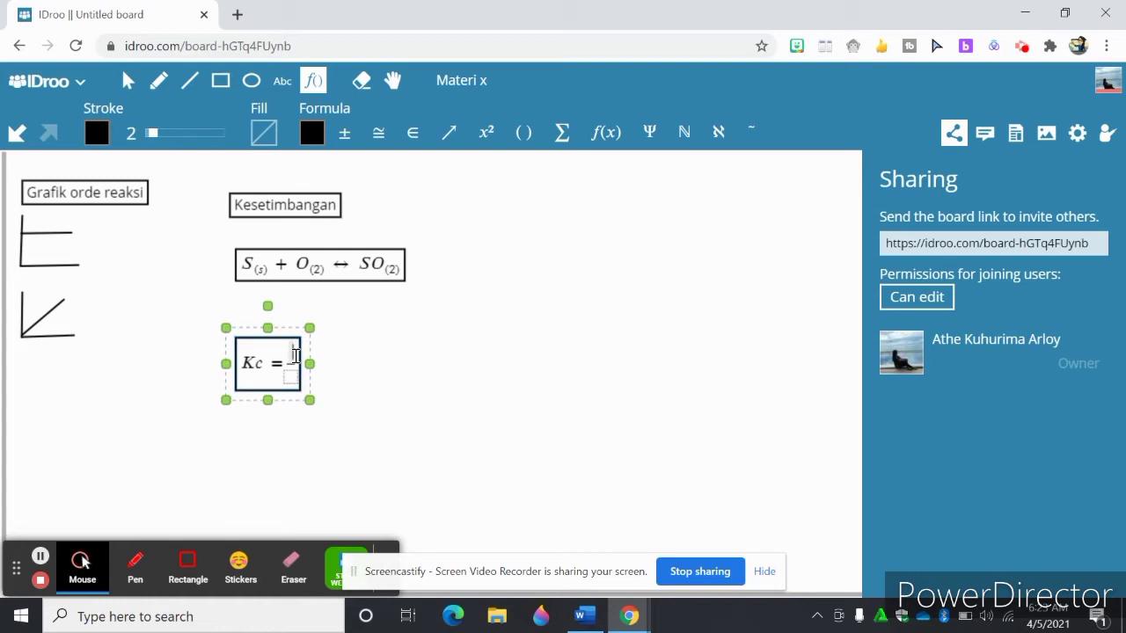
type("[S")
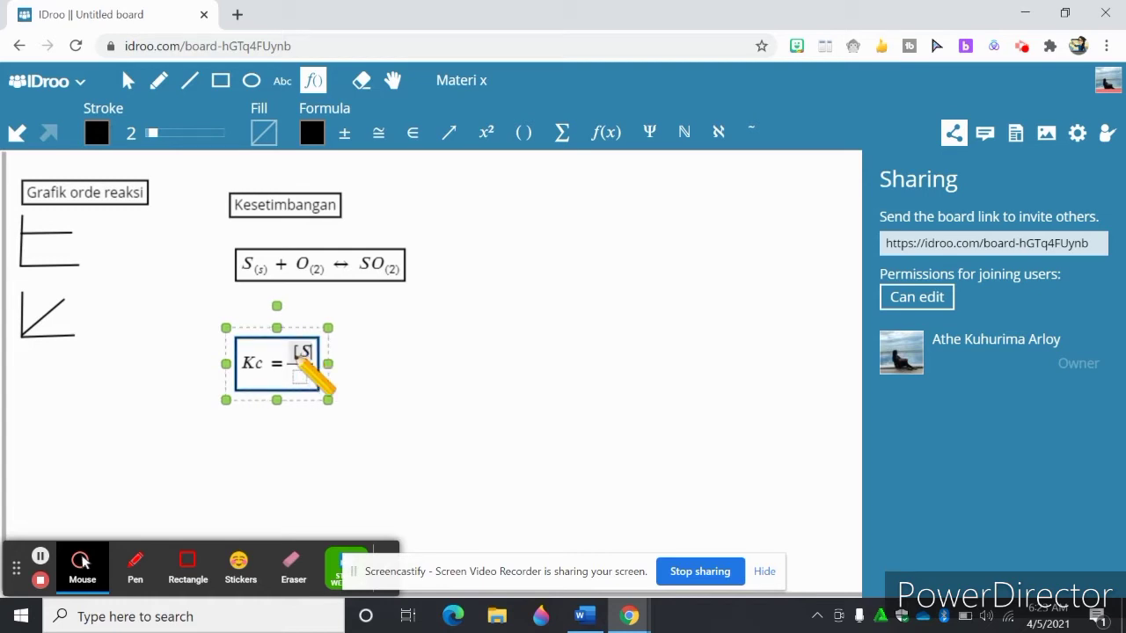
type("O")
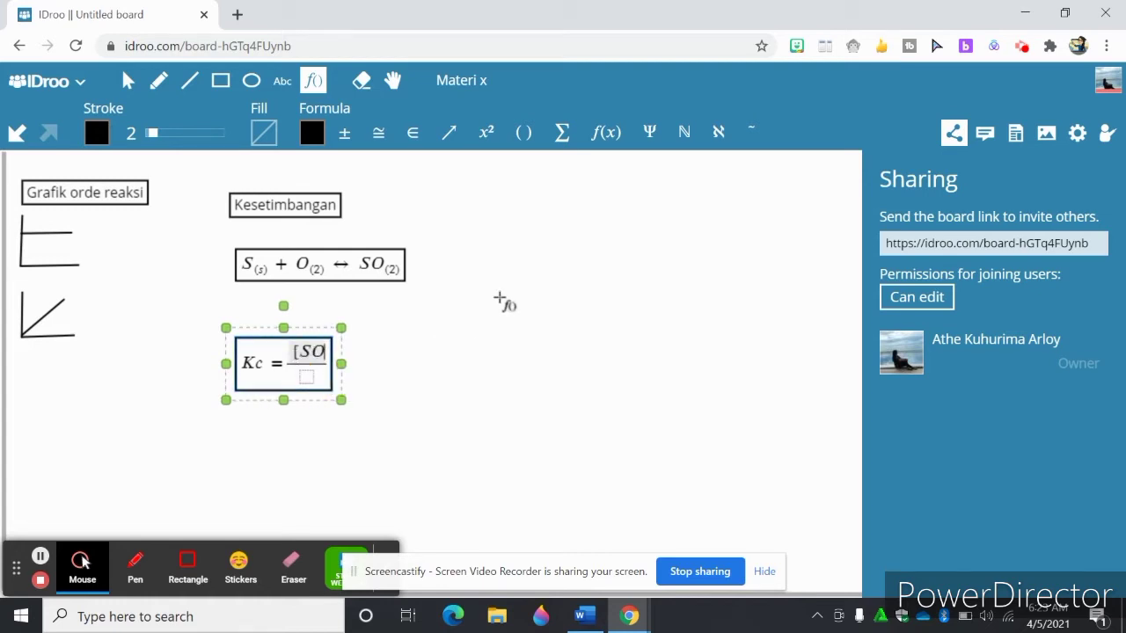
left_click(486, 132)
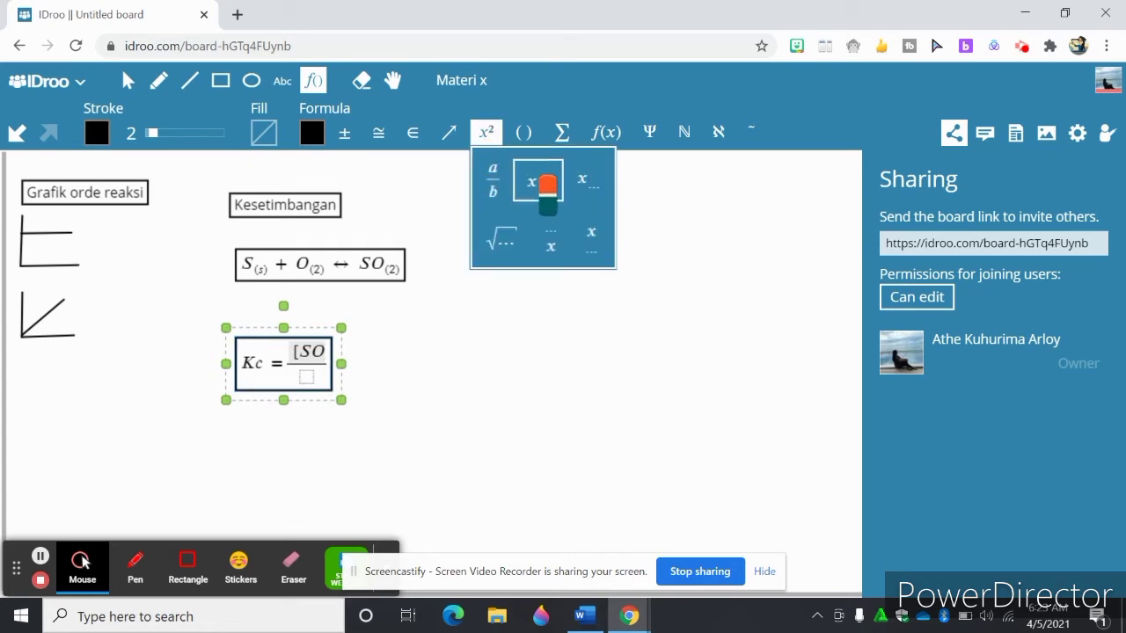
left_click(591, 180)
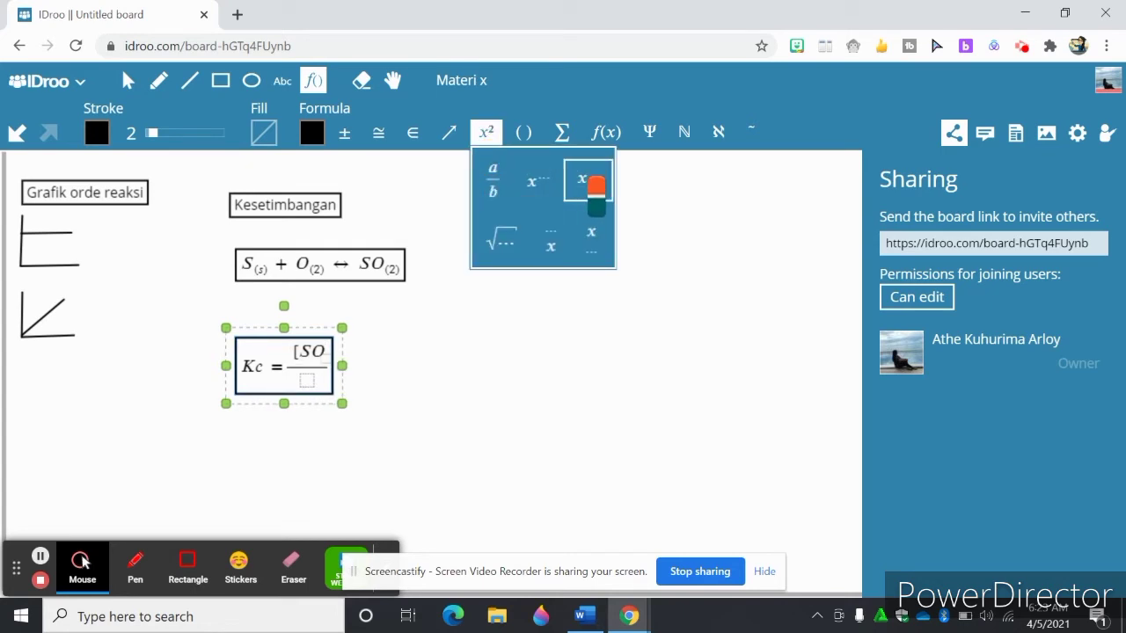
type("2]")
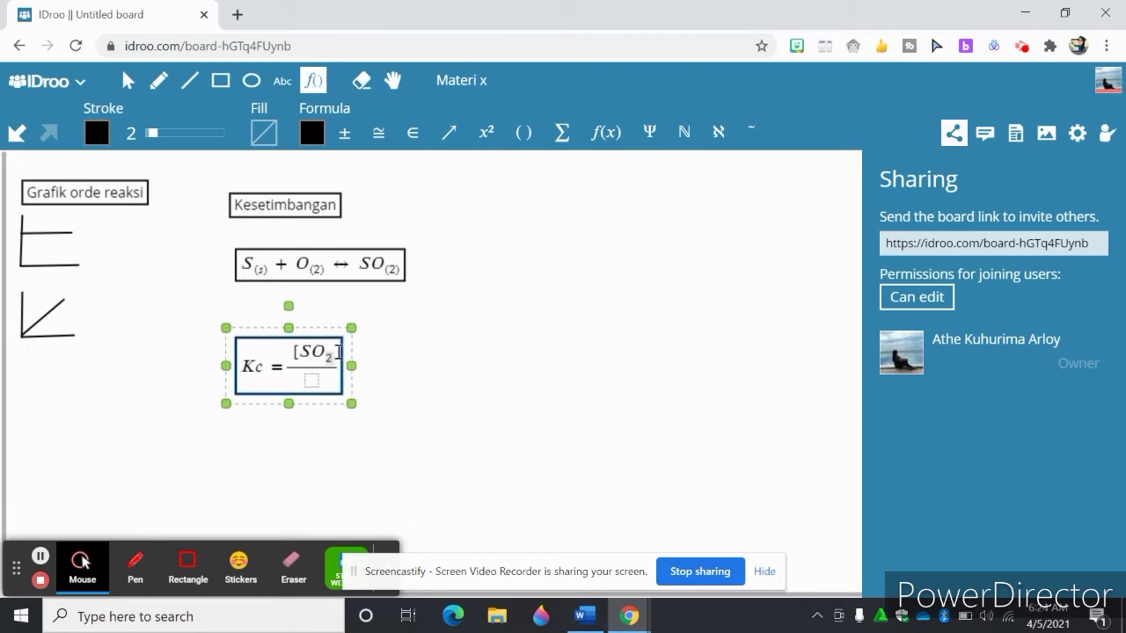
left_click(338, 348)
left_click(332, 359)
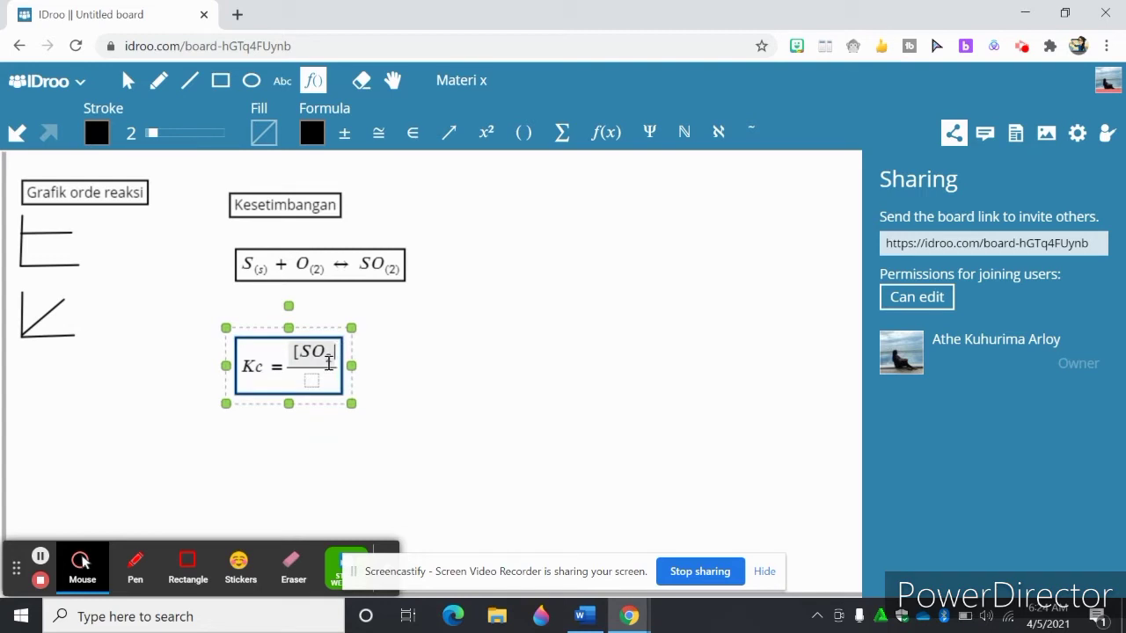
type("]")
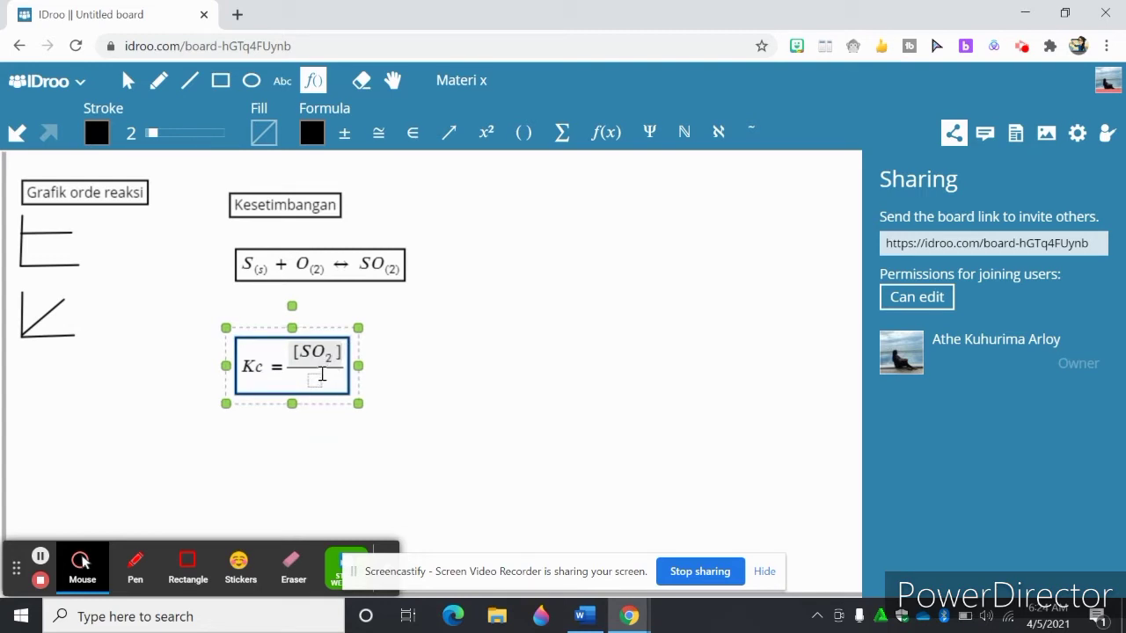
Fill the denominator of the Kc fraction with [O₂], setting the 2 as a subscript inside the square brackets
left_click(319, 376)
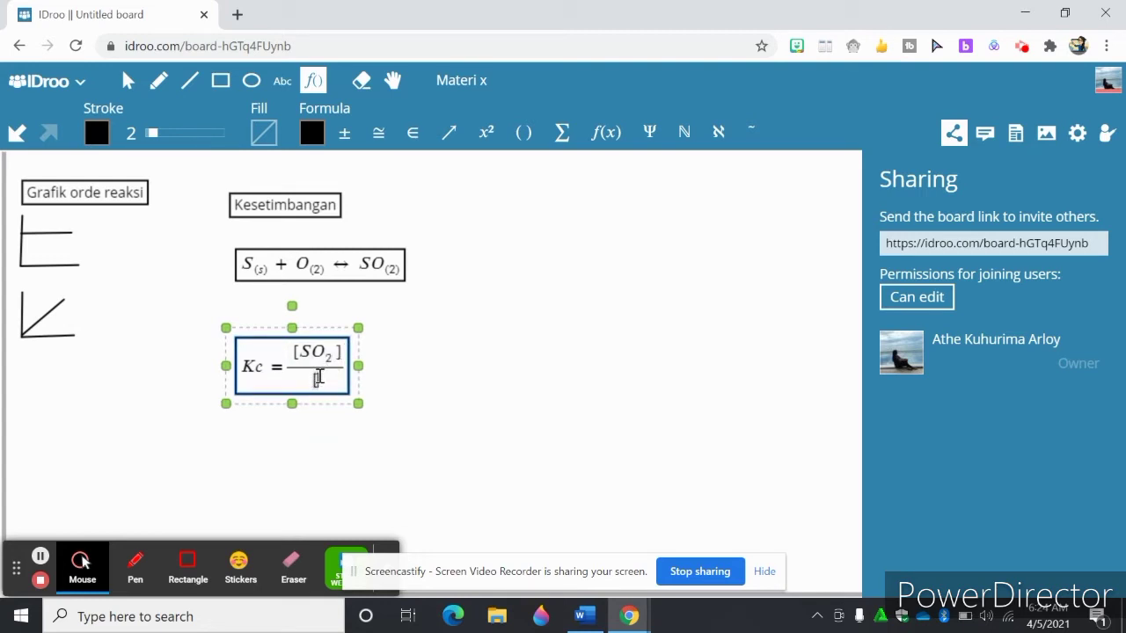
type("[")
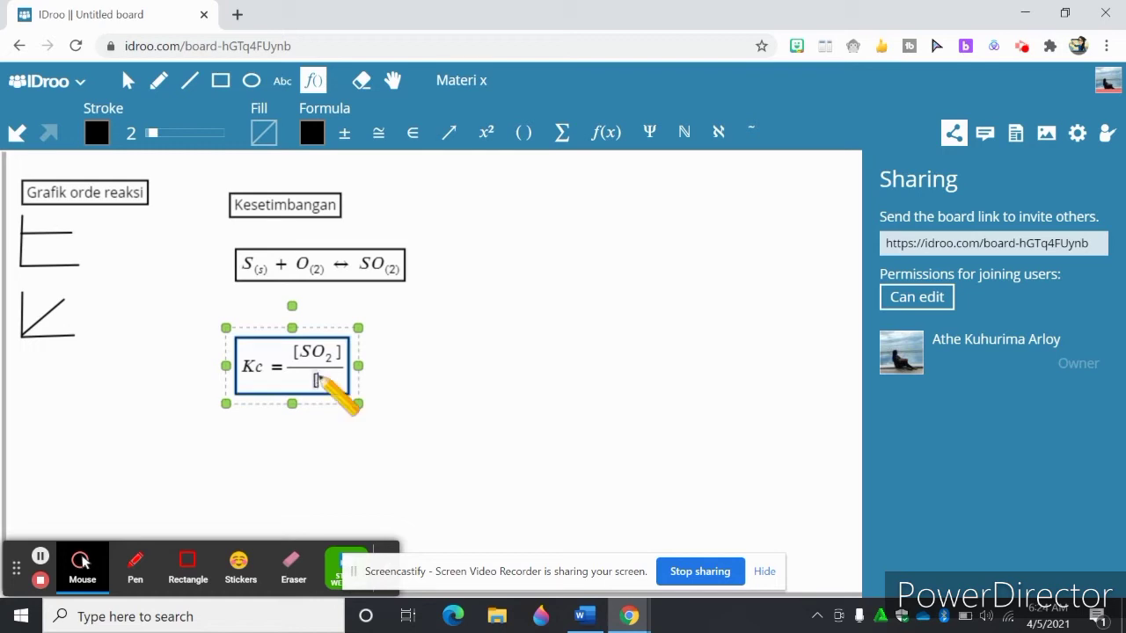
type("O")
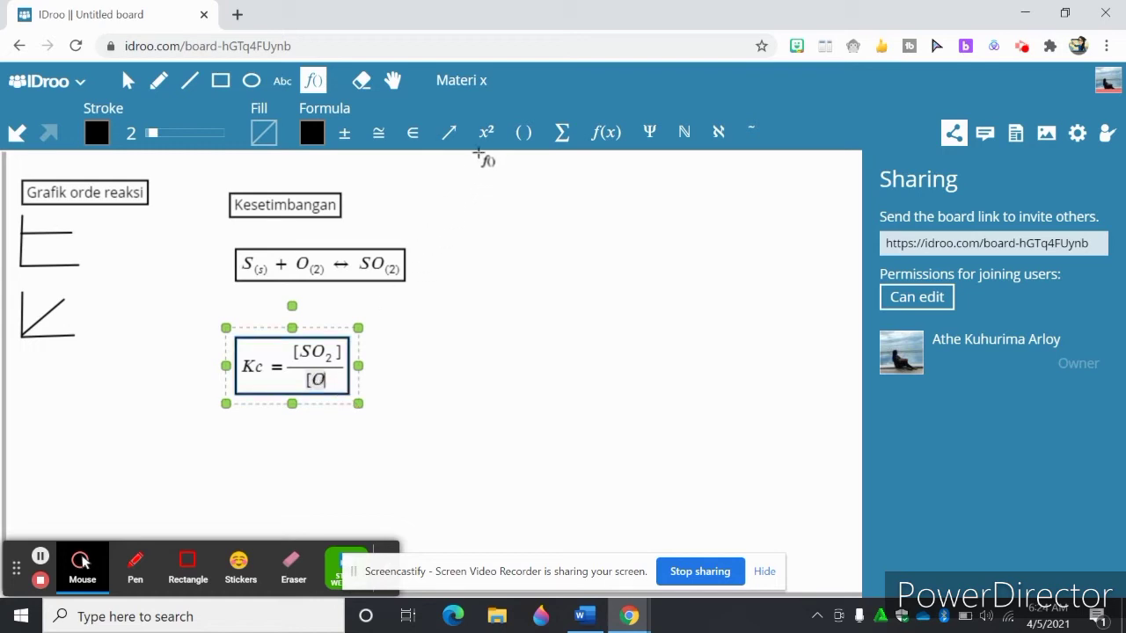
mouse_move(488, 141)
left_click(583, 180)
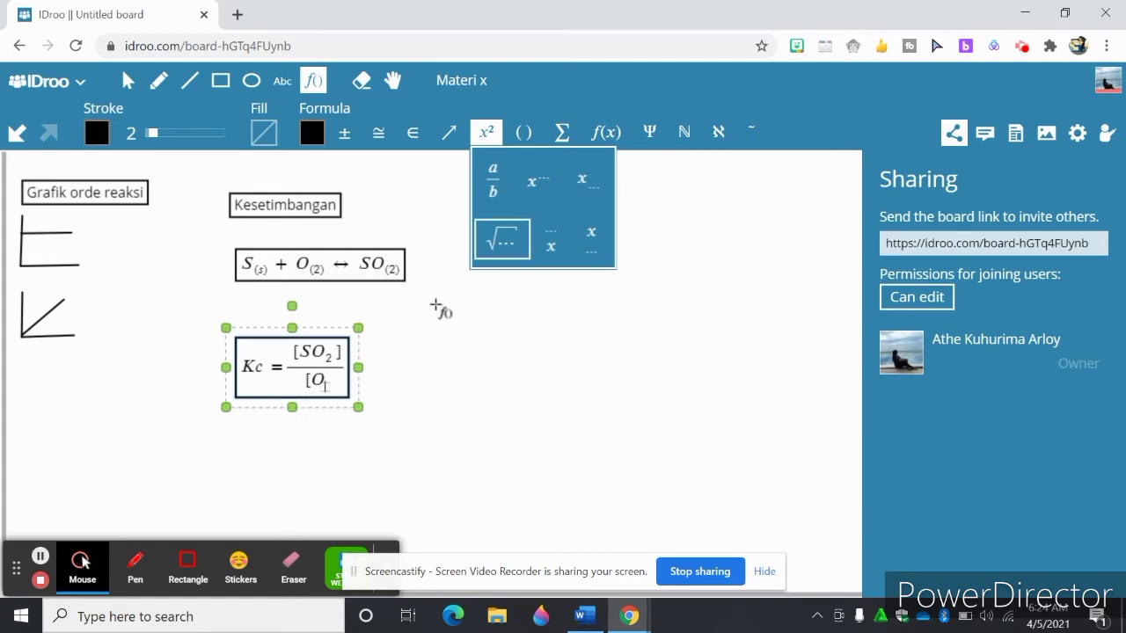
type("2")
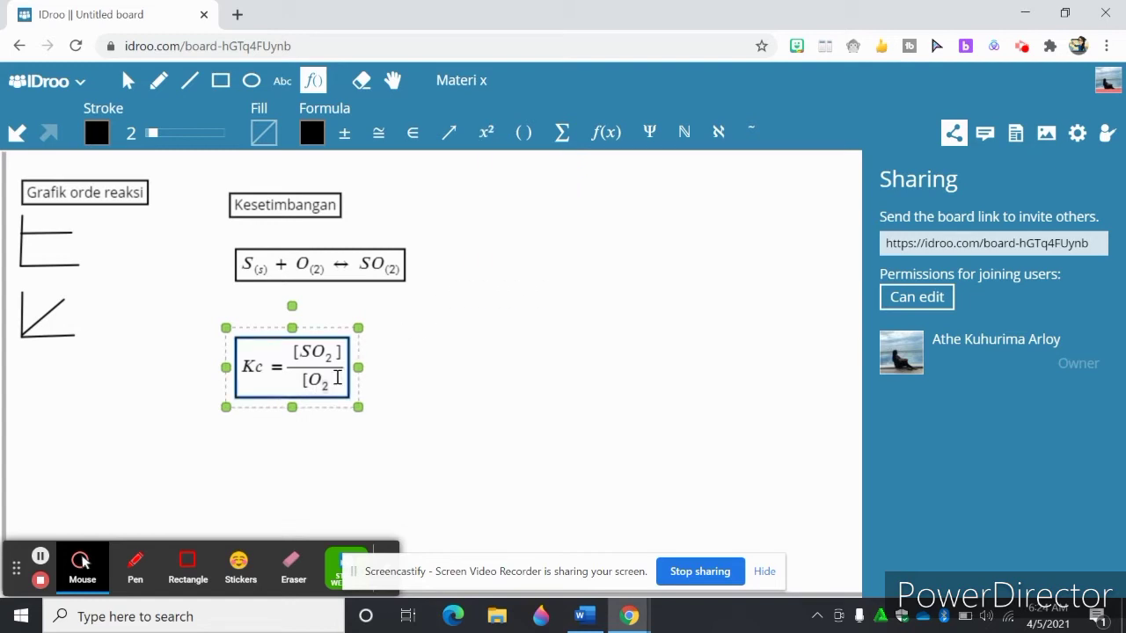
type("]/[O2")
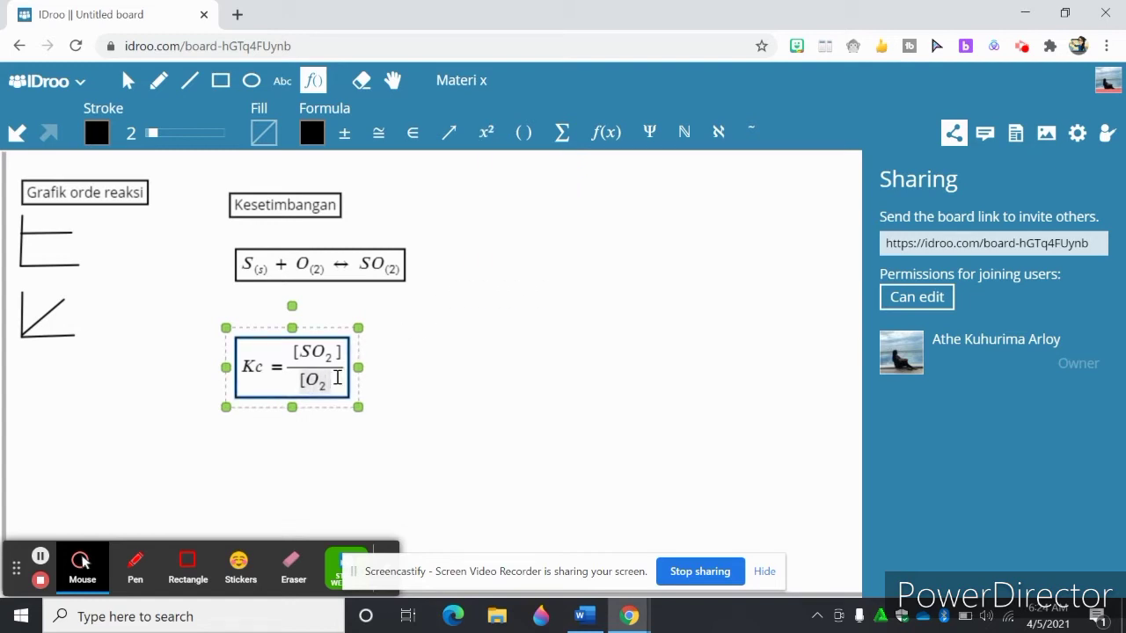
type("]")
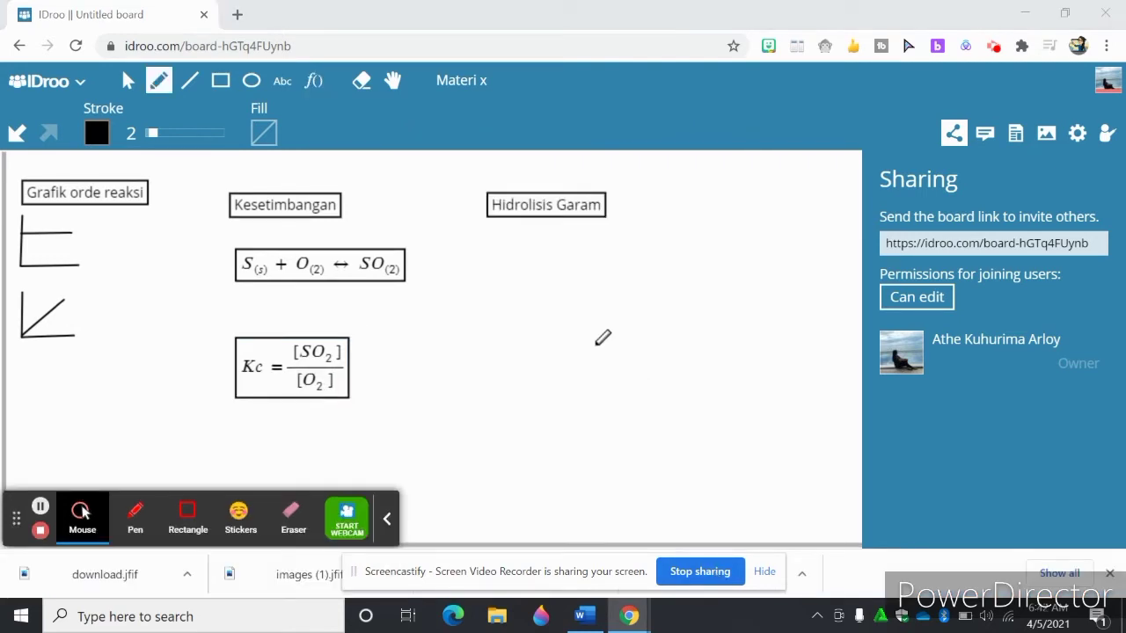
Insert a formula below "Hidrolisis Garam" reading "[H⁺] =", with the plus sign as a superscript
left_click(315, 81)
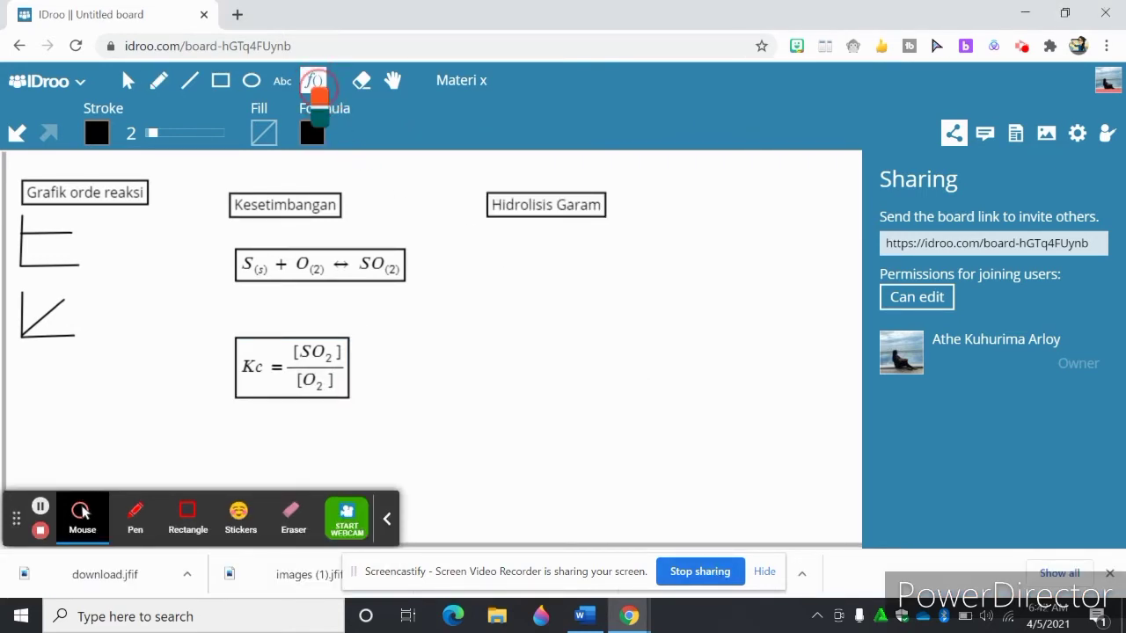
left_click(491, 248)
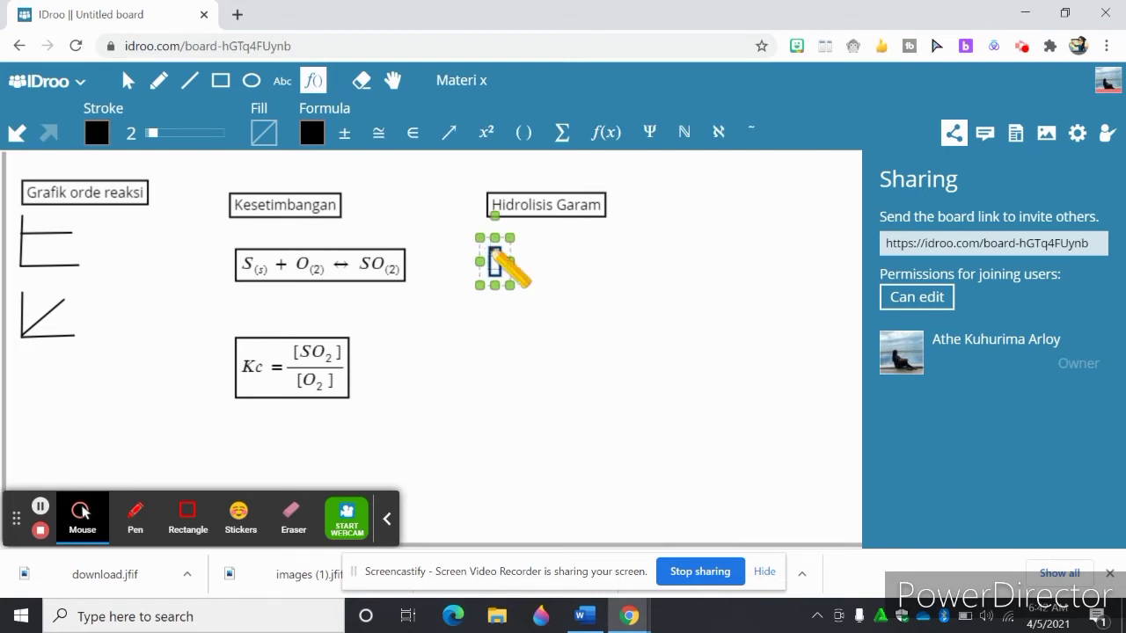
type("{")
key("BackSpace")
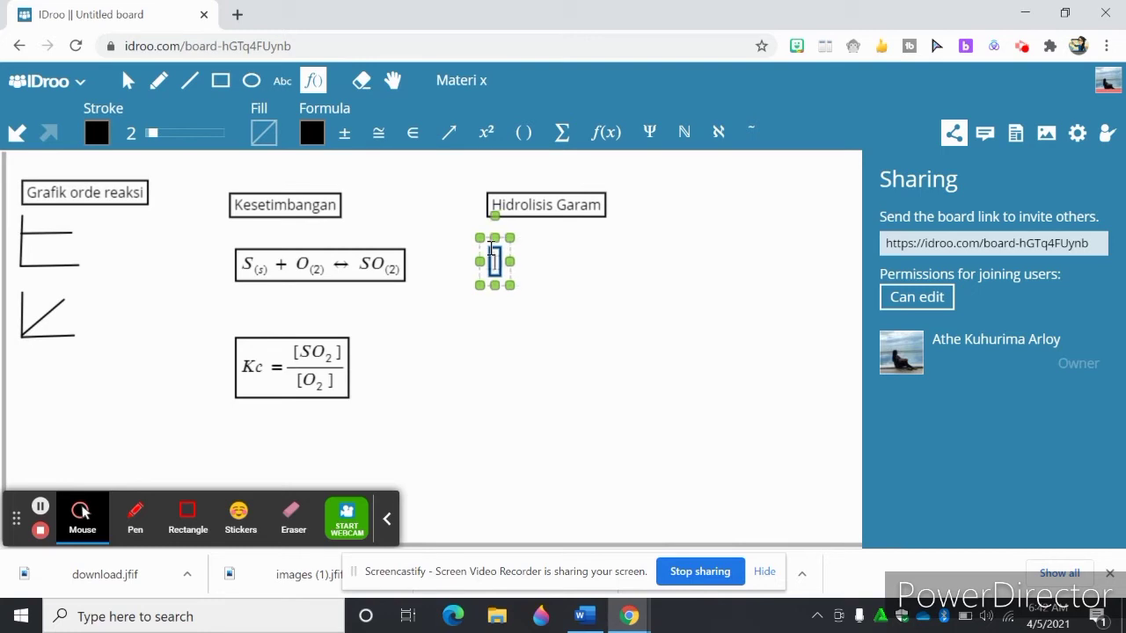
type("[")
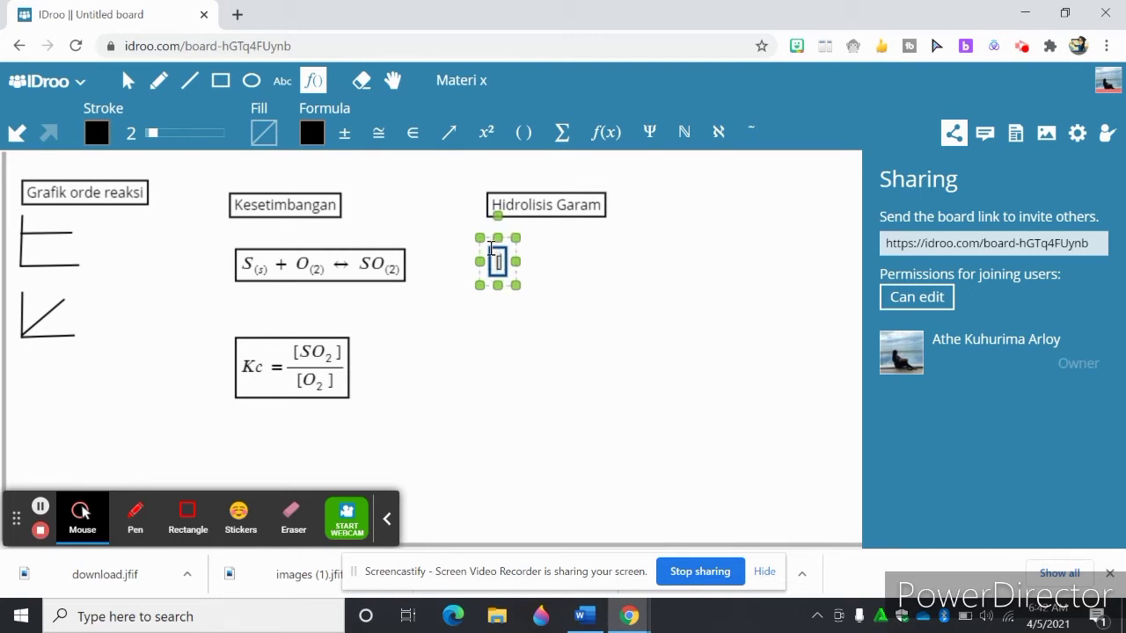
type("H")
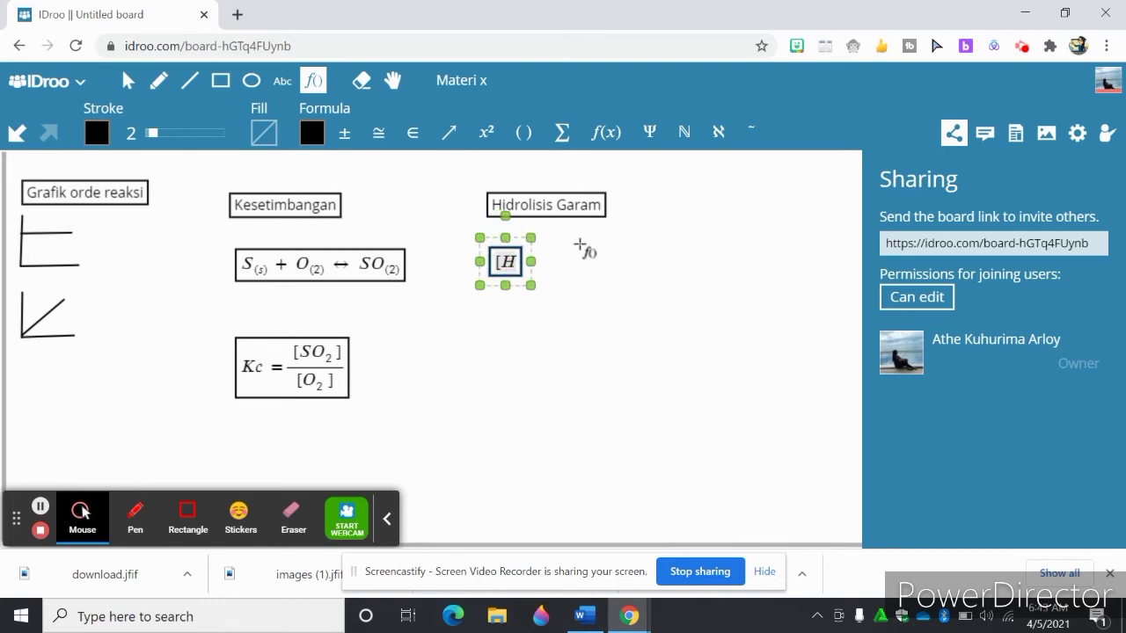
left_click(489, 134)
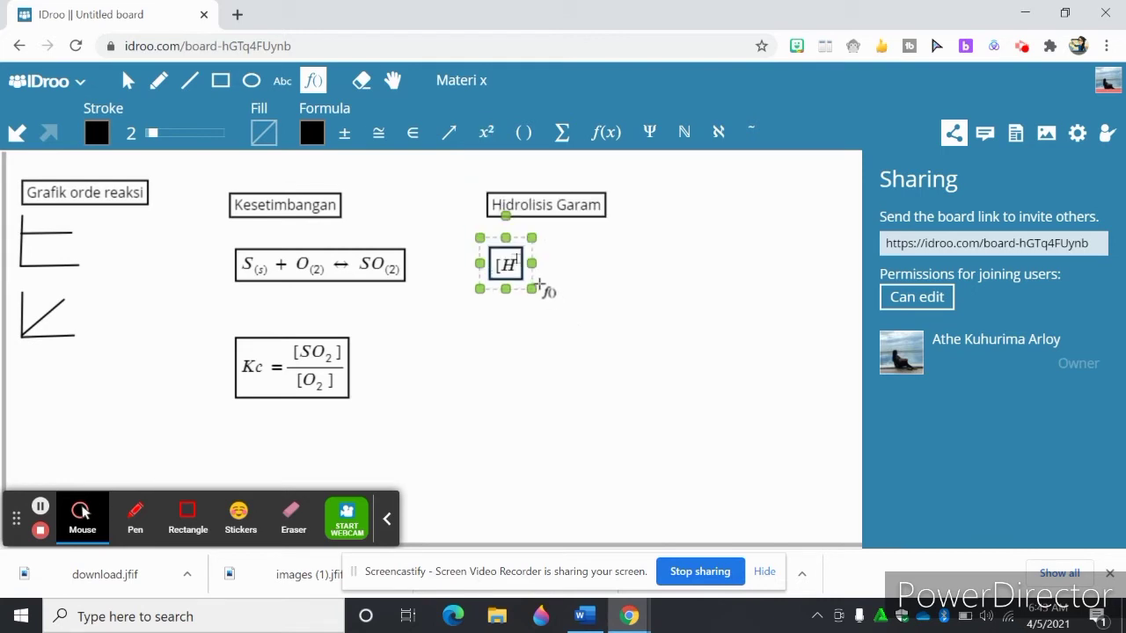
type("+")
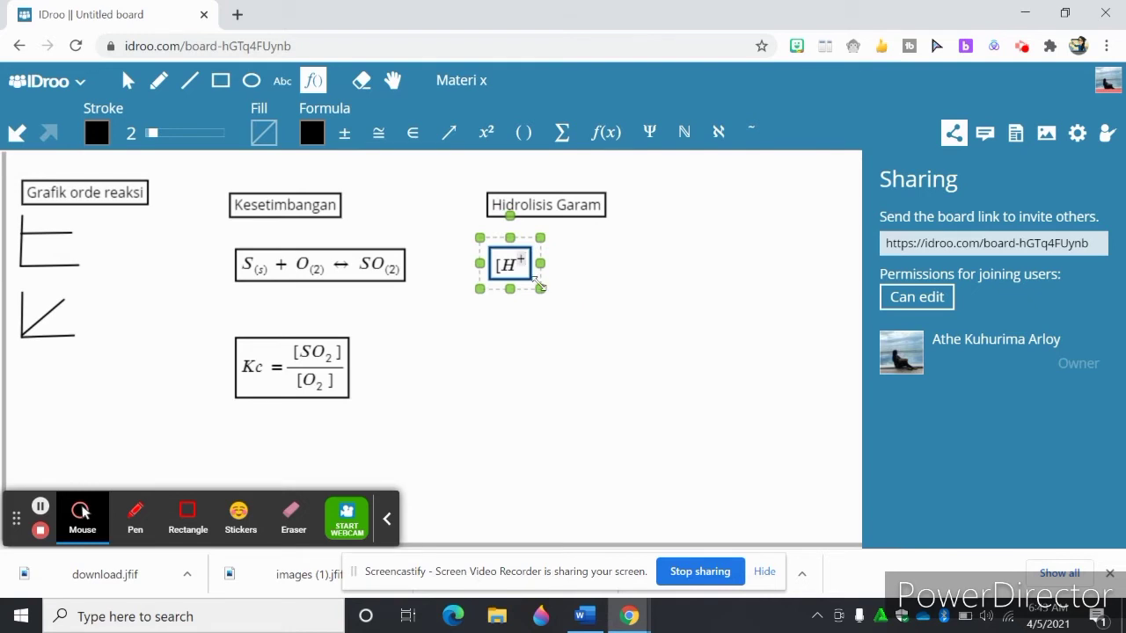
key("Right")
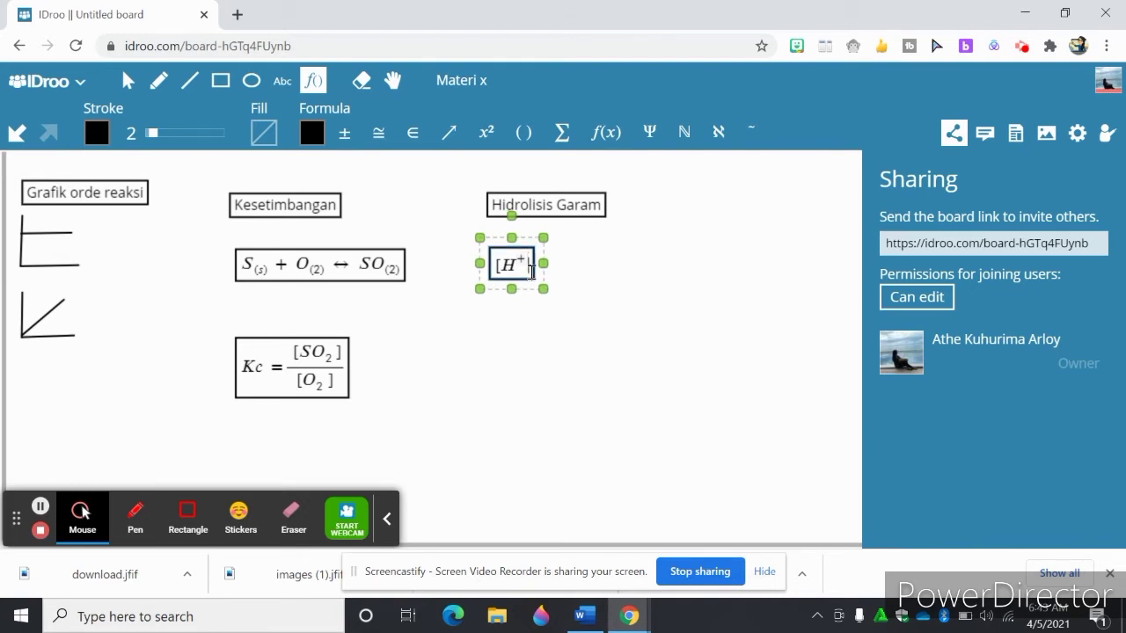
type("] ")
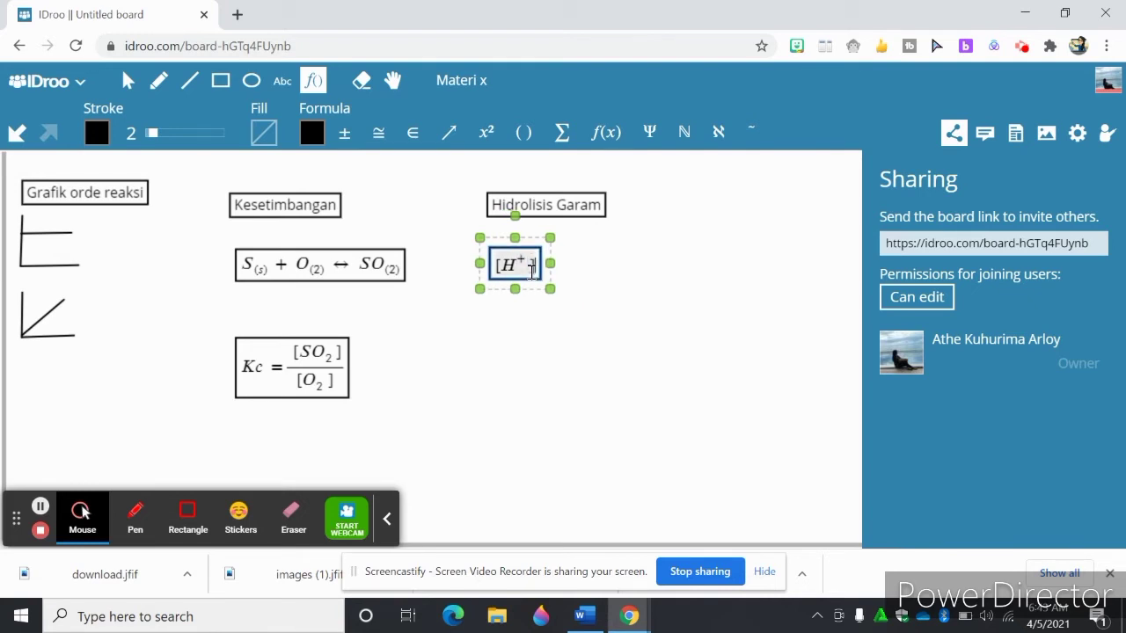
type("=")
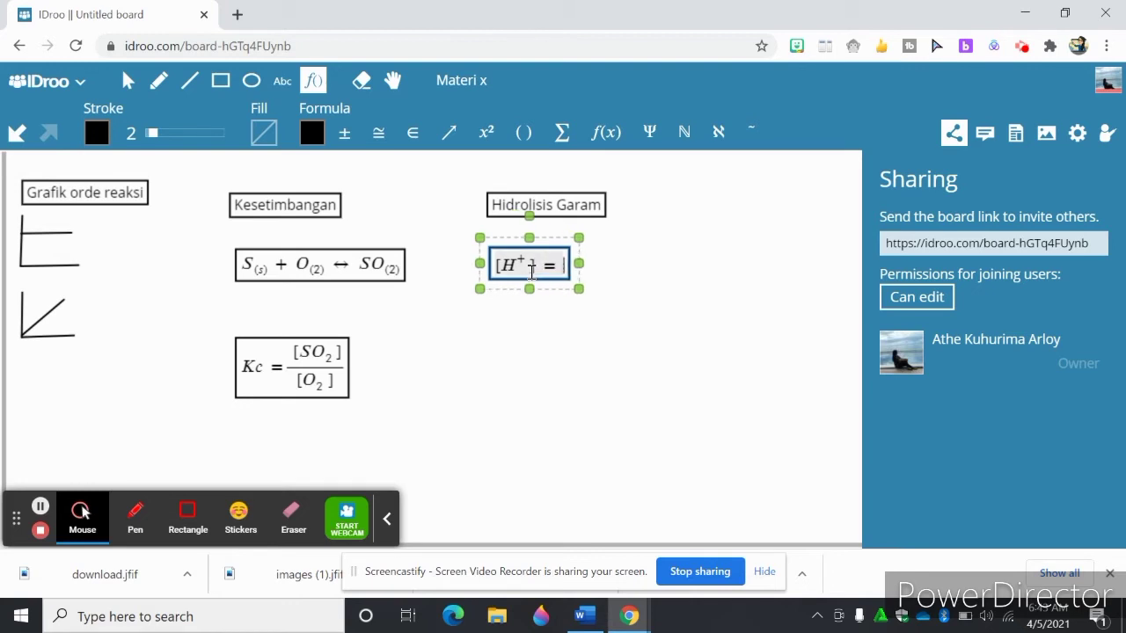
Add a square root after the equals sign of the [H⁺] formula, containing the fraction kw over kb
left_click(455, 142)
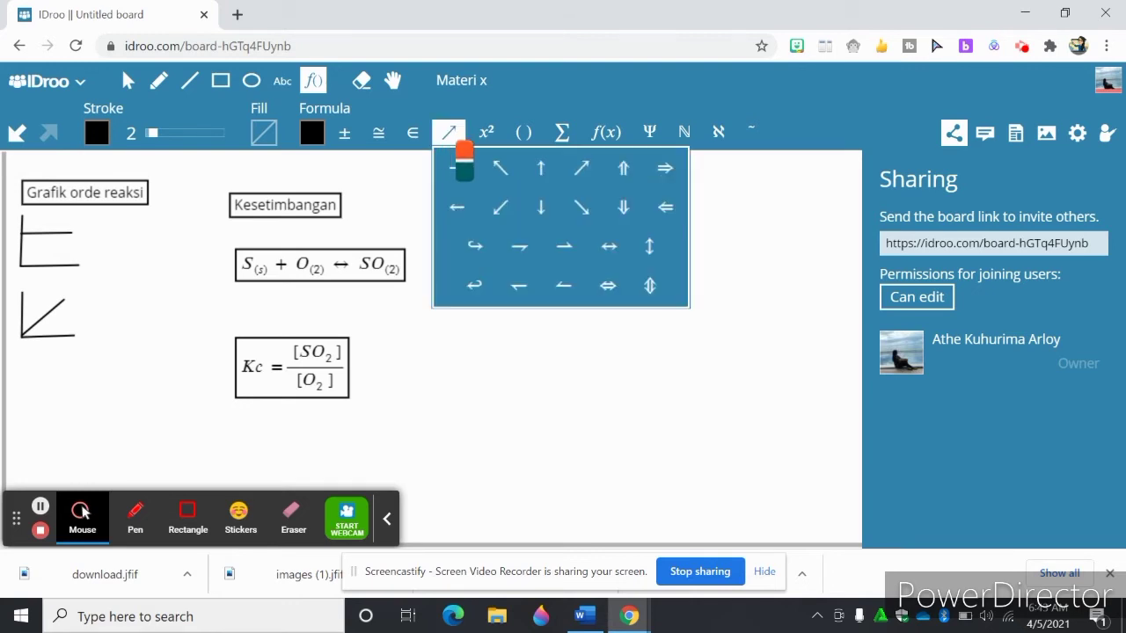
left_click(485, 135)
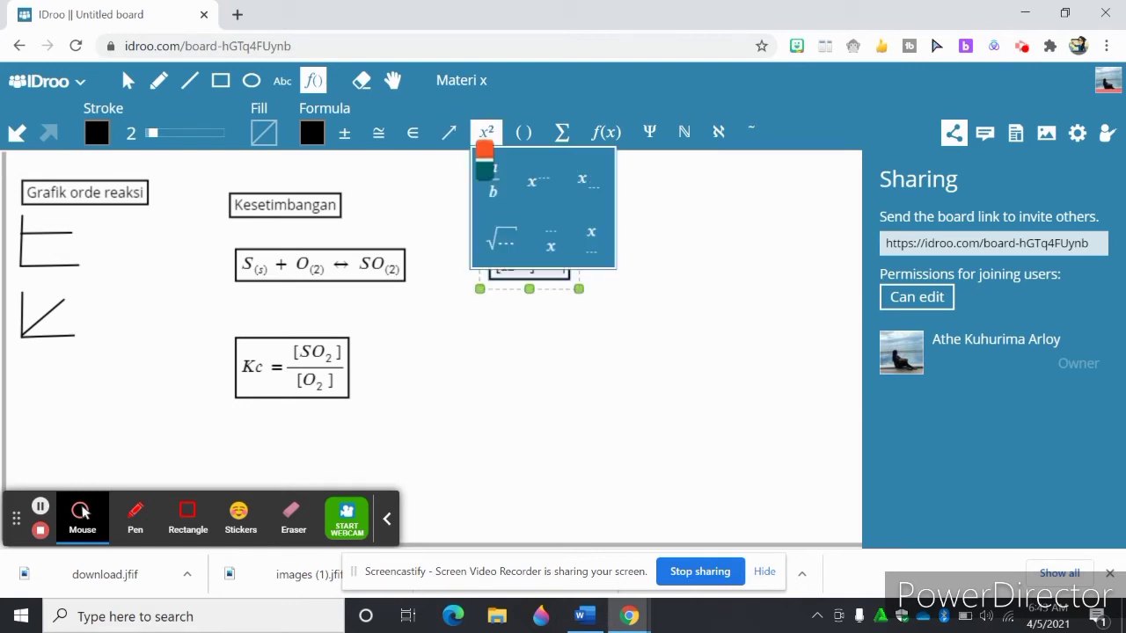
left_click(501, 239)
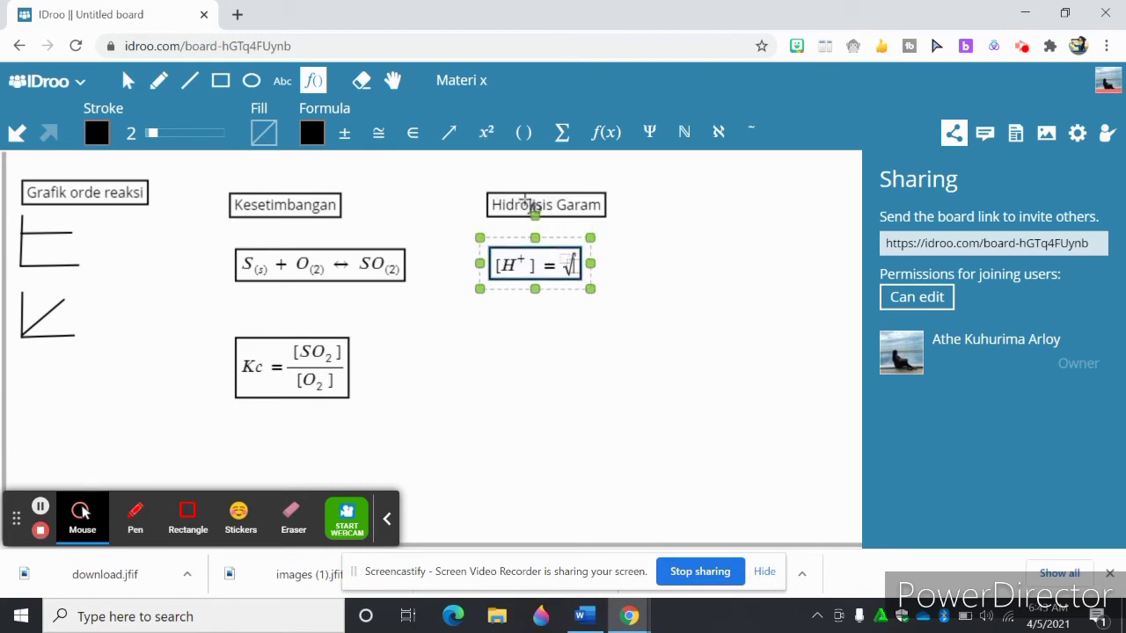
left_click(486, 132)
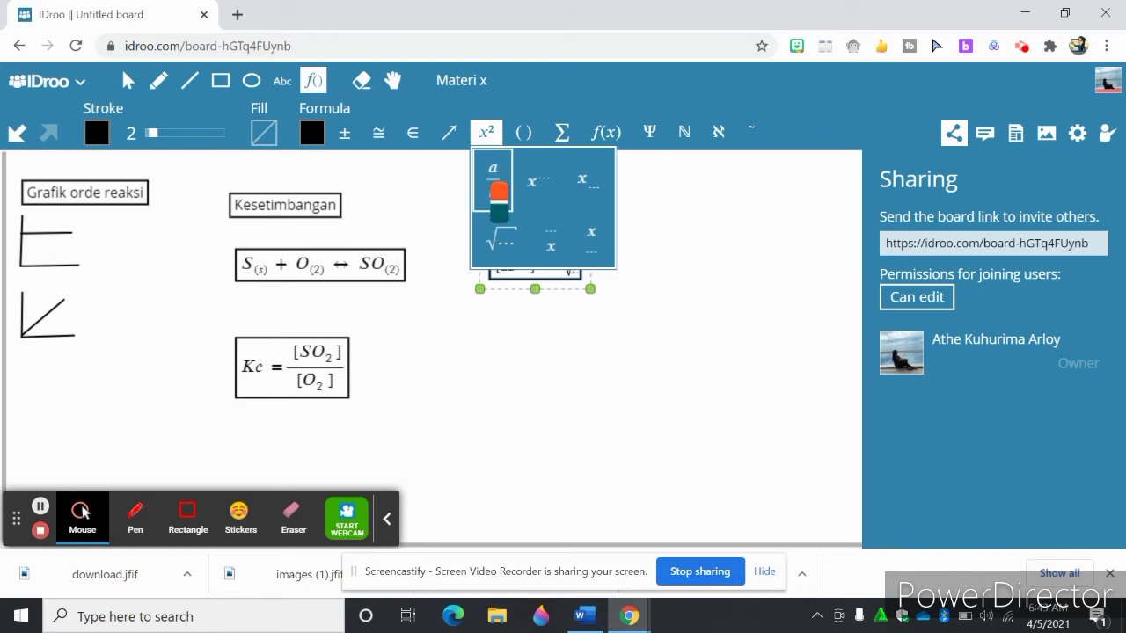
left_click(493, 167)
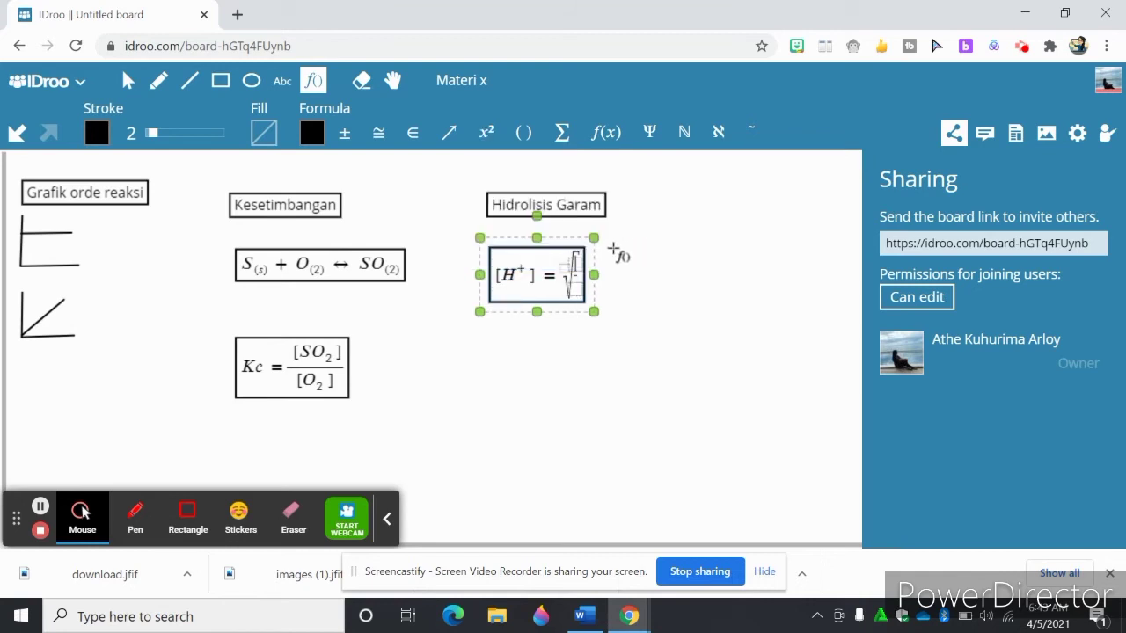
type("k")
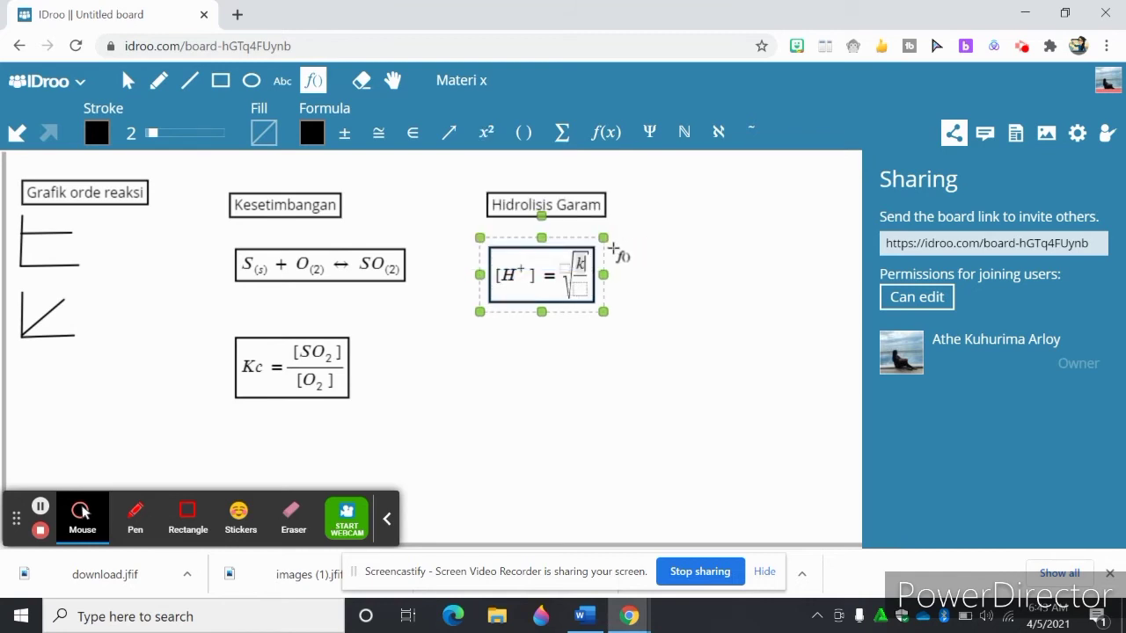
type("w")
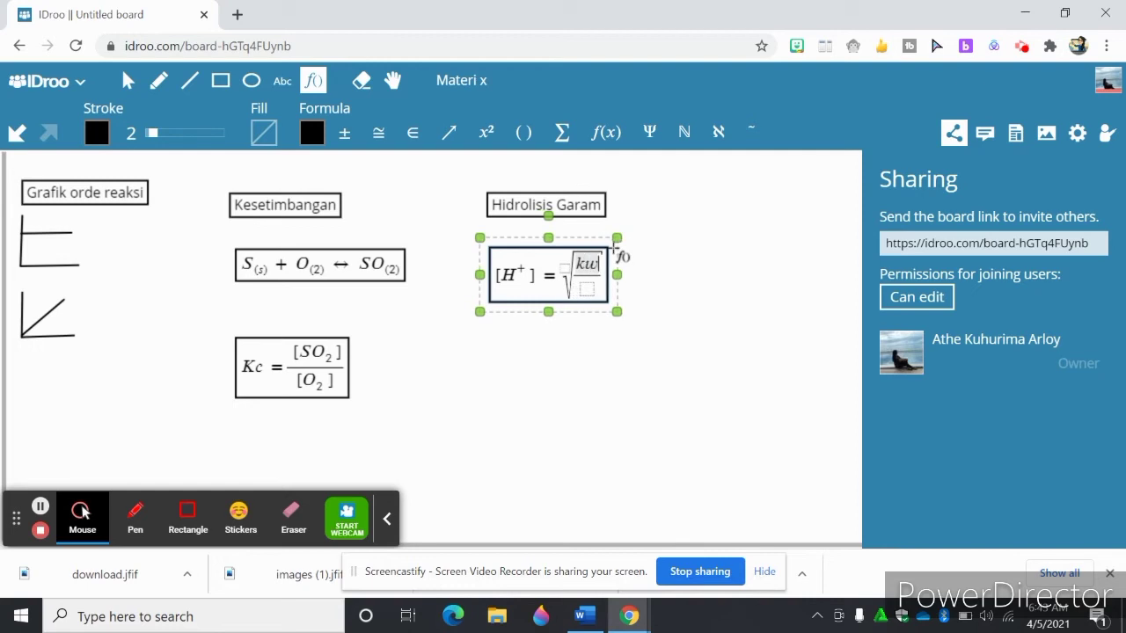
left_click(592, 286)
type("kb")
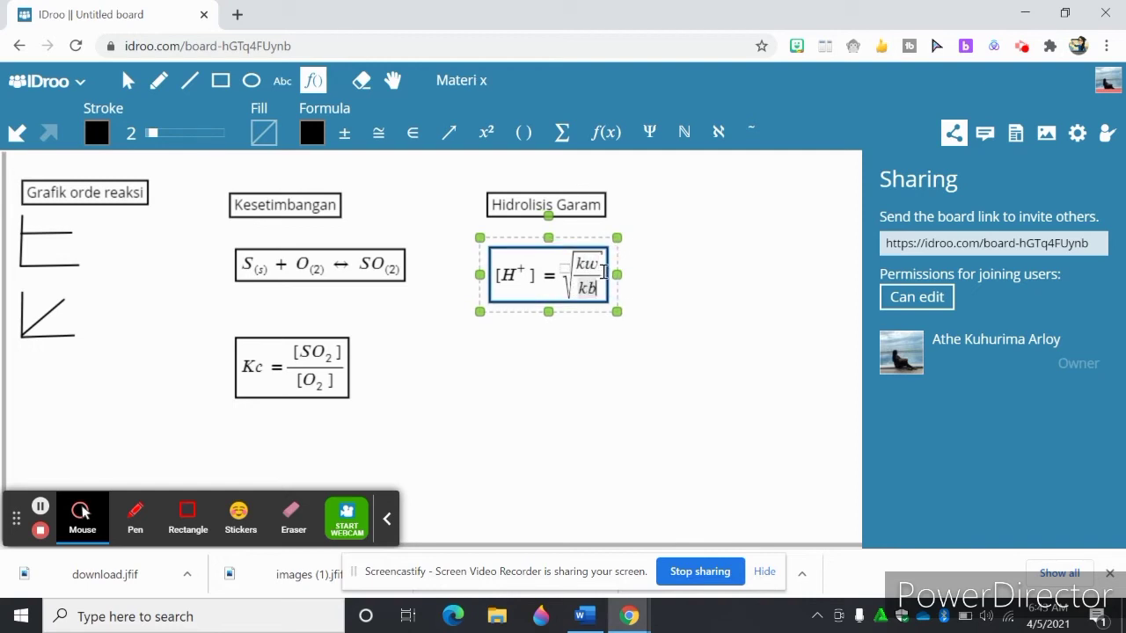
Complete the [H⁺] formula with "x [Garam]" after the square root and finish editing it
left_click(605, 278)
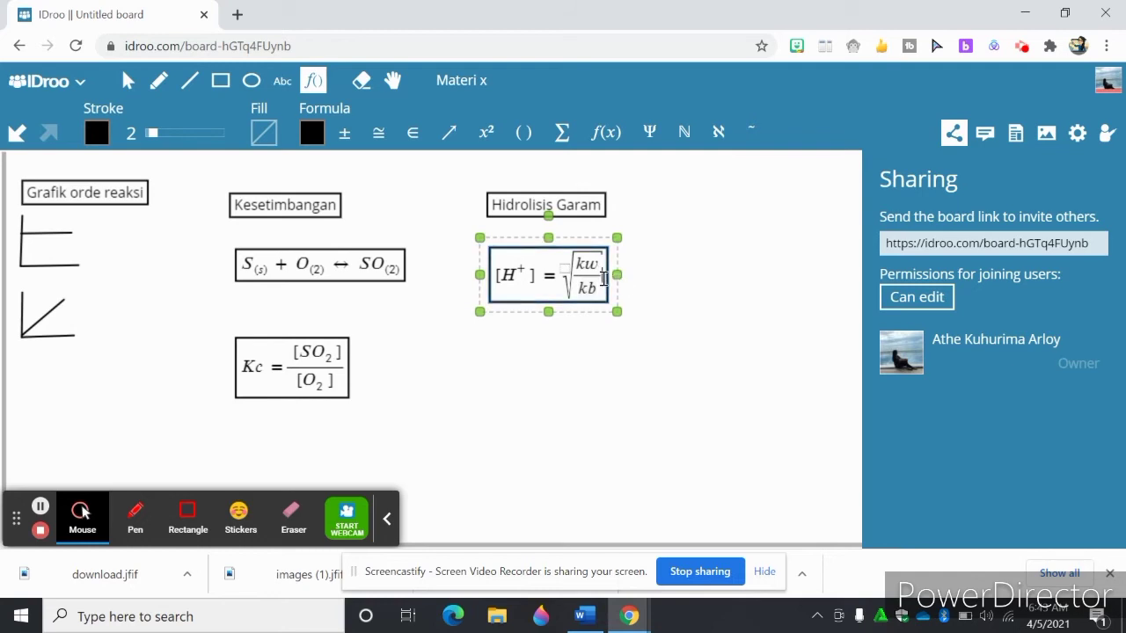
type("x ")
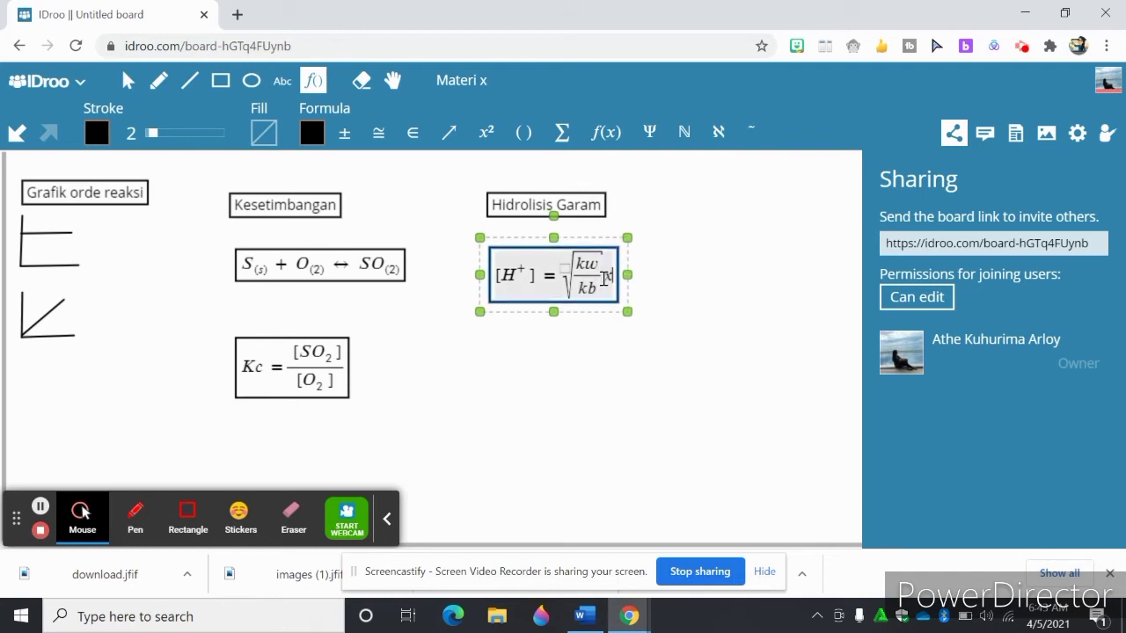
type("[")
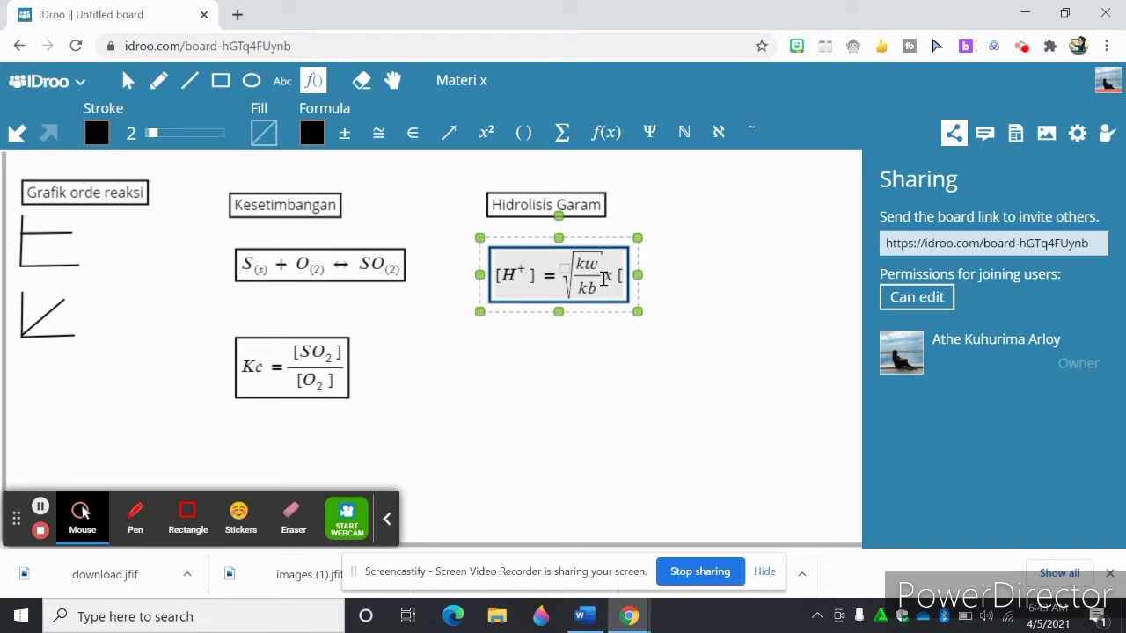
type("Garam")
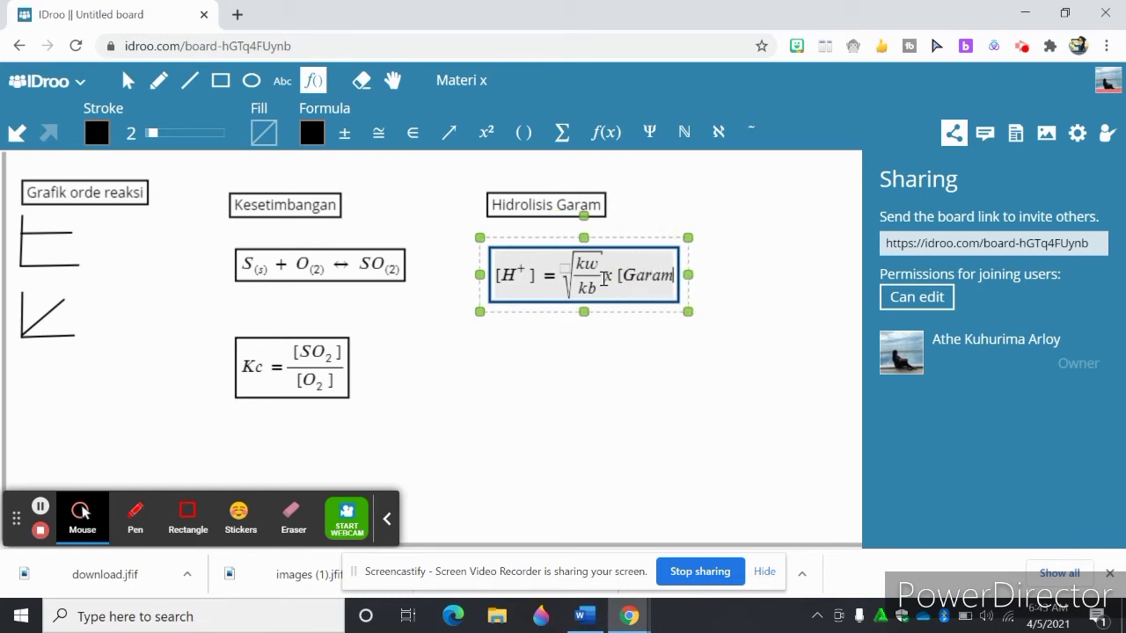
type("]")
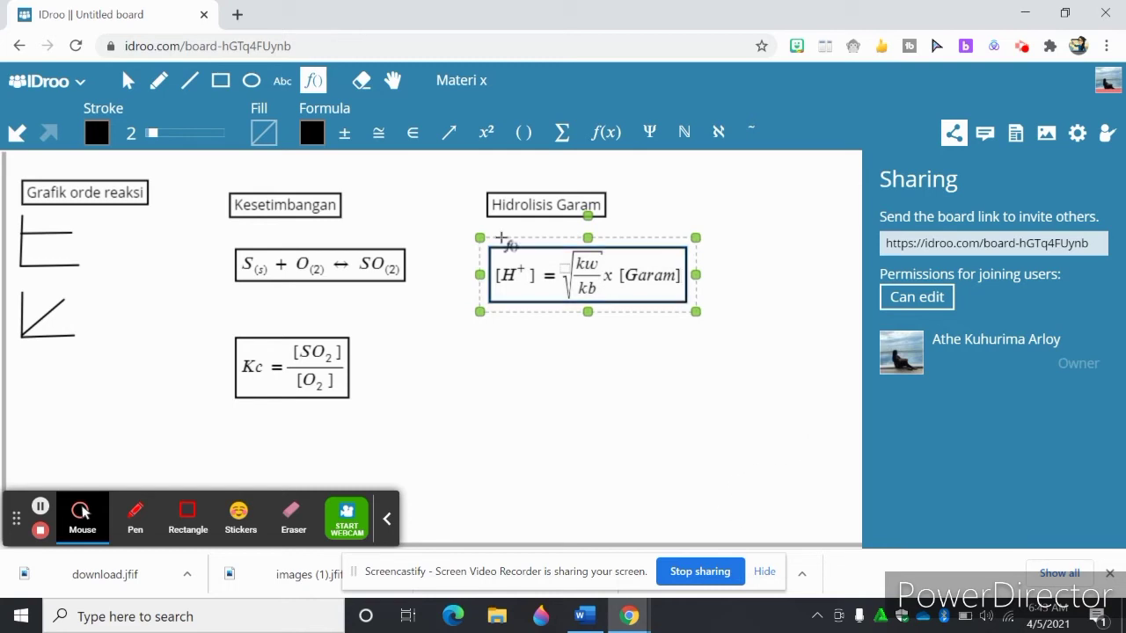
left_click(158, 80)
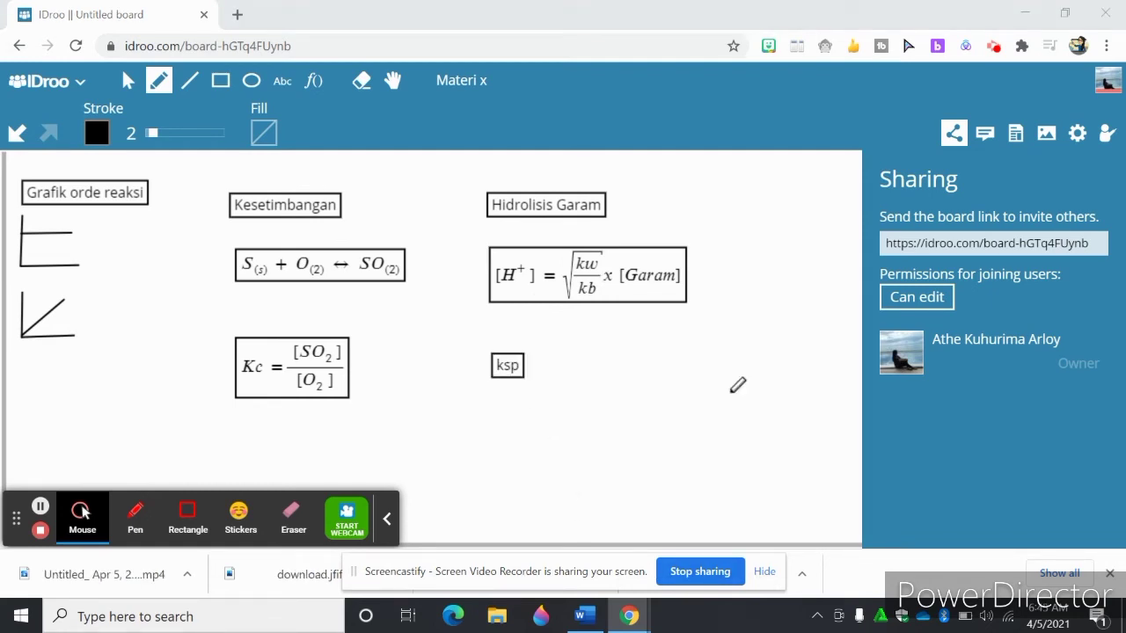
Insert a formula below "ksp" reading "s =" followed by a root that contains an empty fraction
left_click(313, 80)
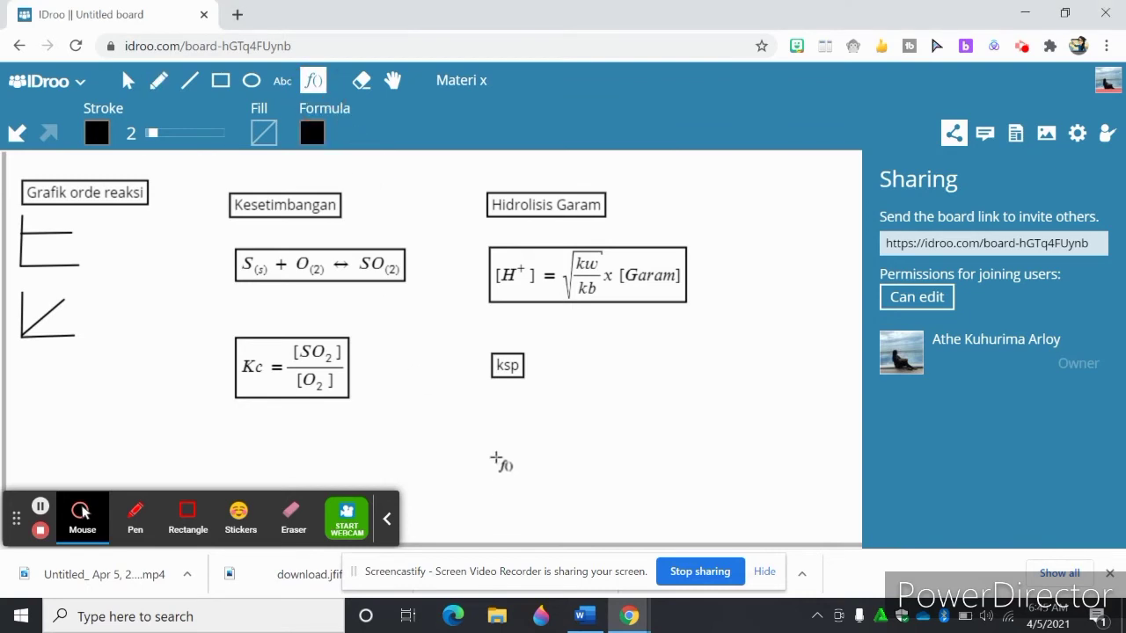
left_click(498, 412)
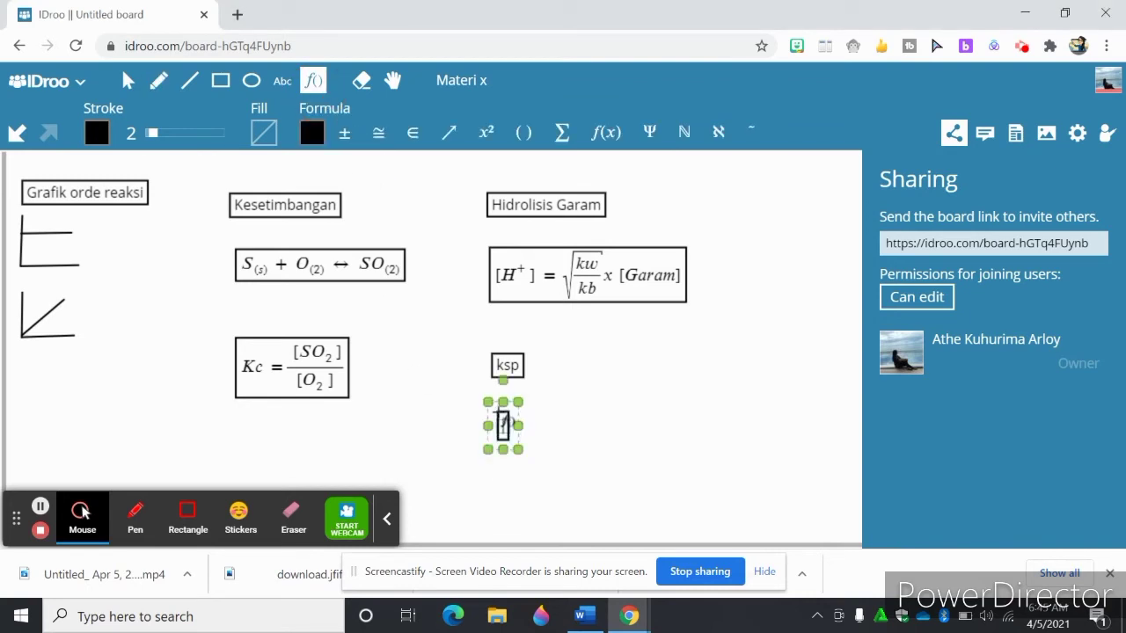
type("s")
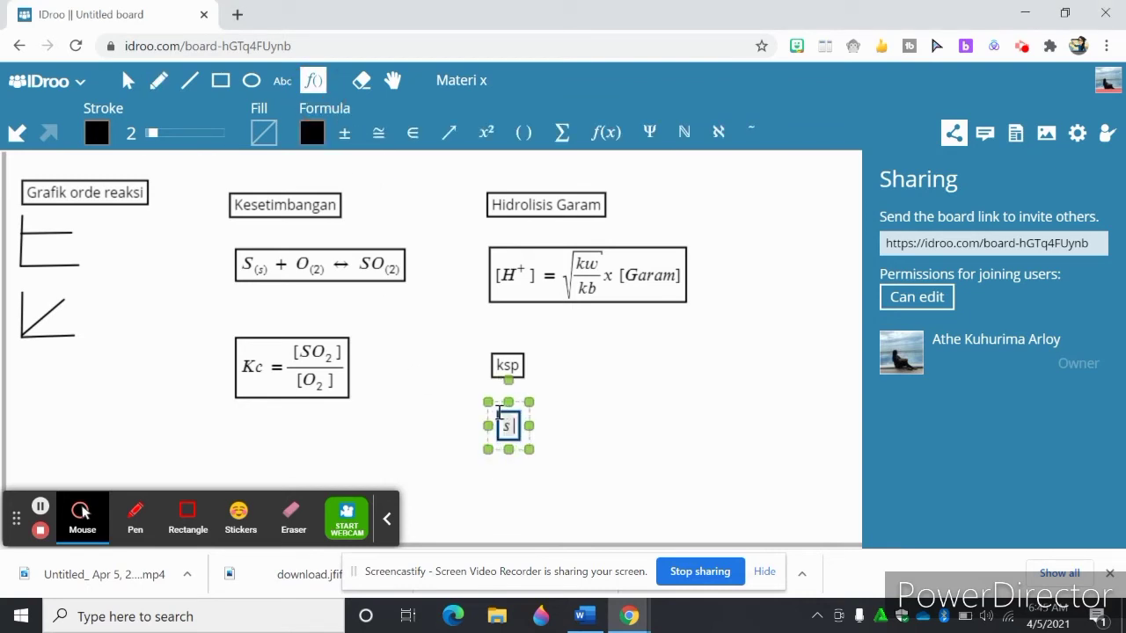
type("=")
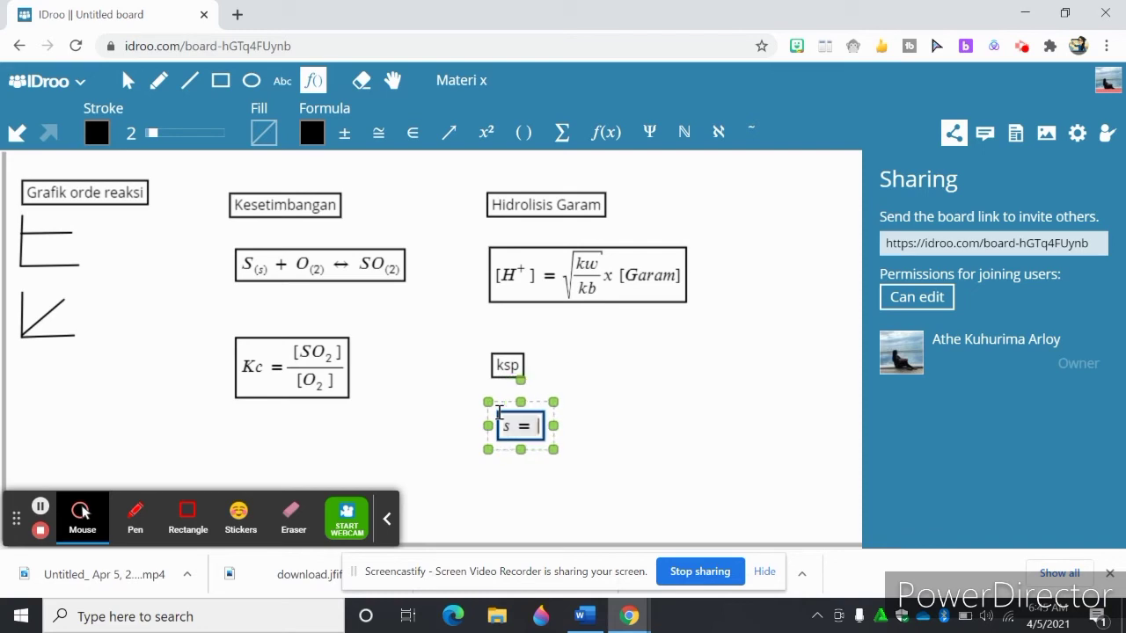
left_click(486, 132)
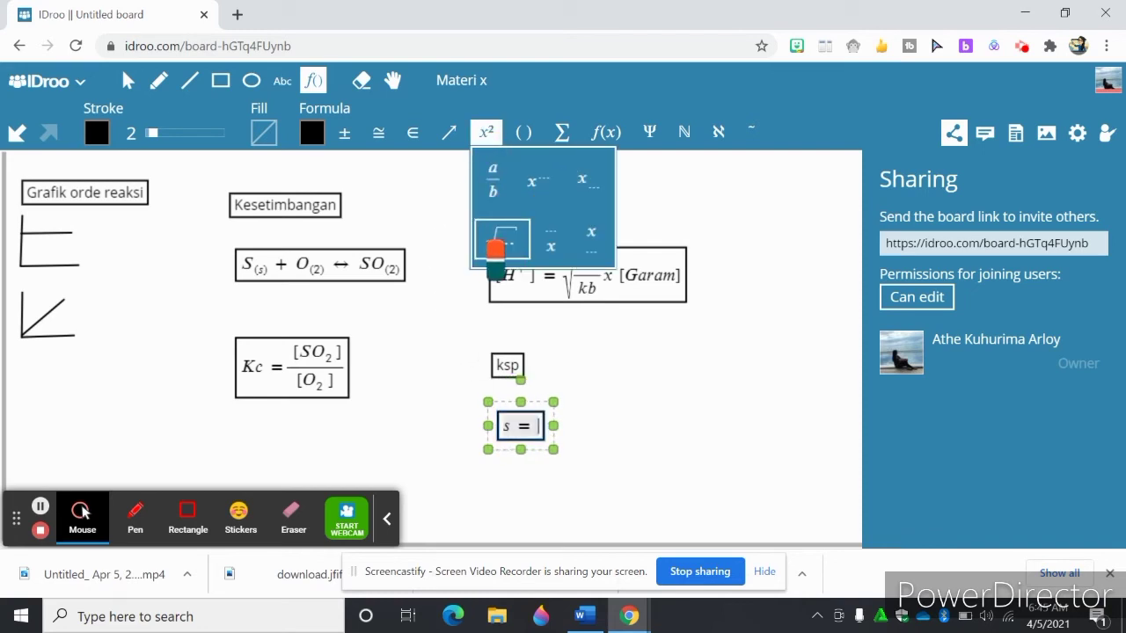
left_click(495, 246)
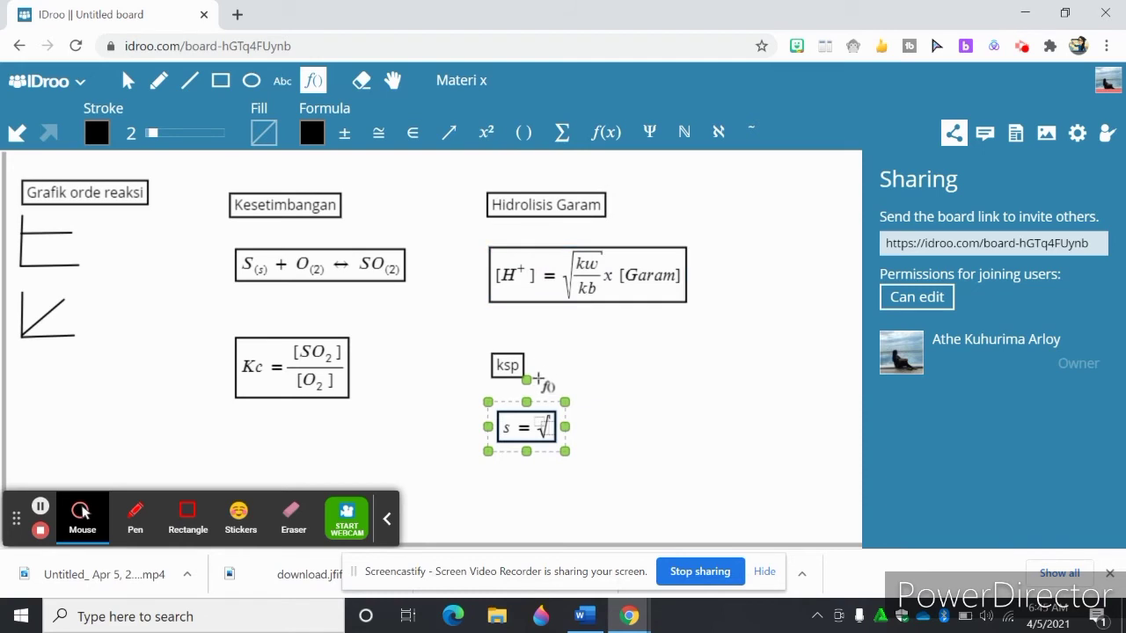
left_click(485, 132)
left_click(490, 181)
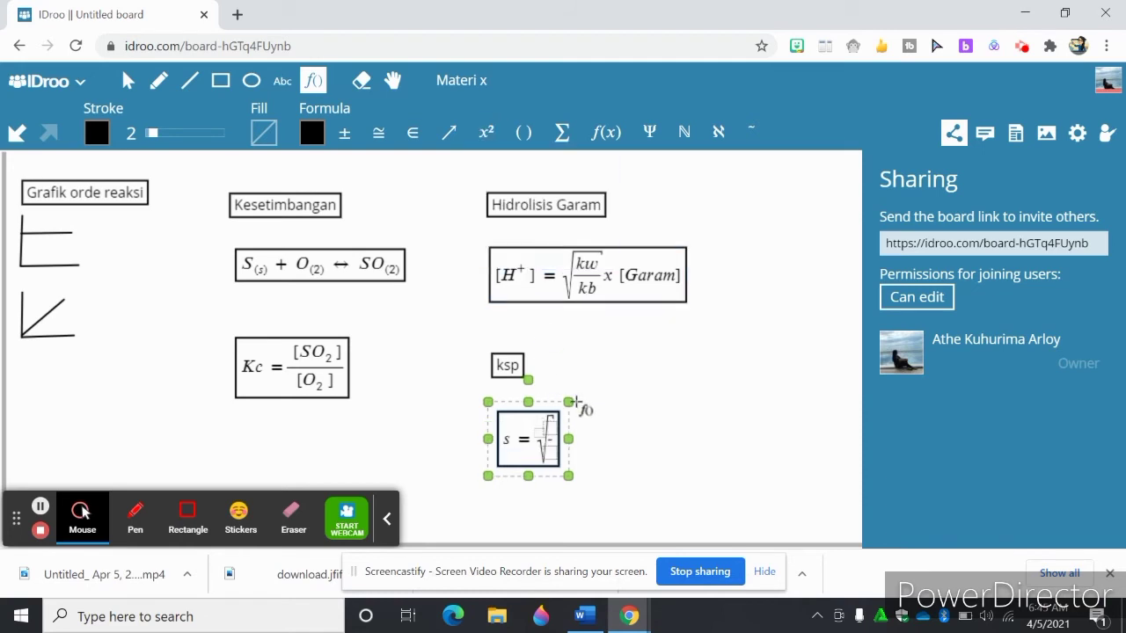
Fill the fraction in the "s =" formula with ksp over 4, set the root's index to 3, and finish editing
type("ksp")
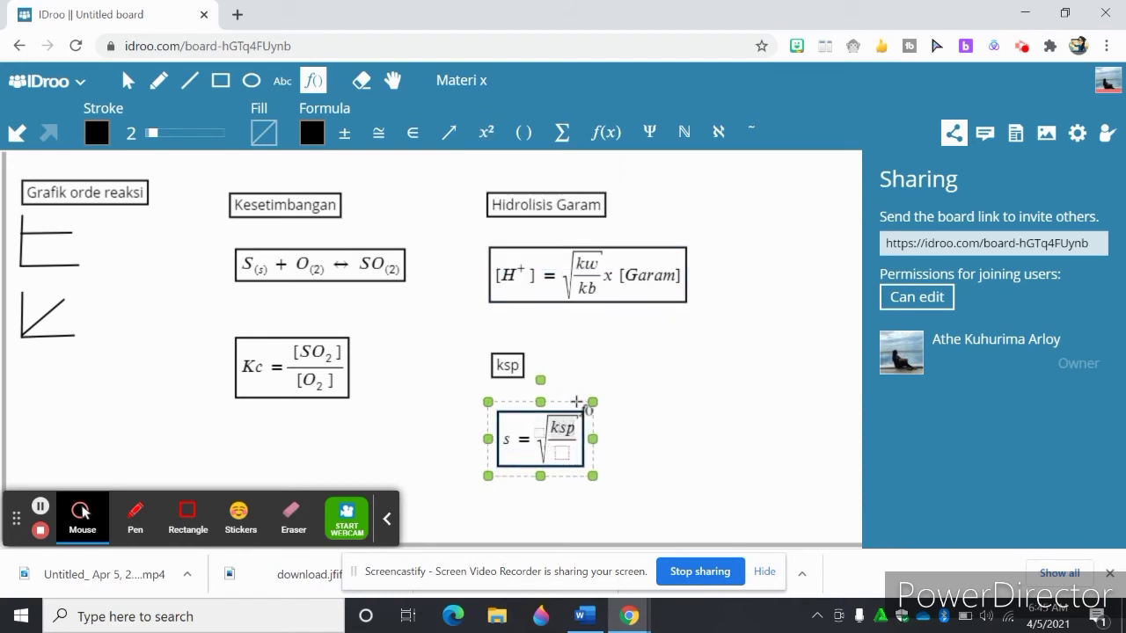
left_click(564, 453)
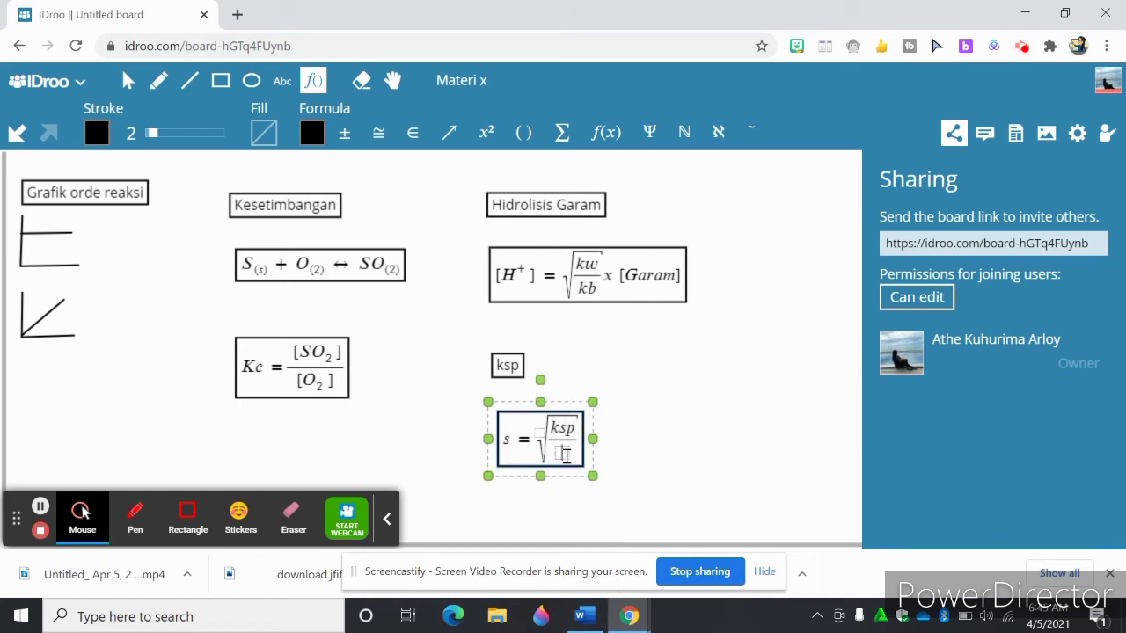
type("4")
left_click(542, 433)
type("3")
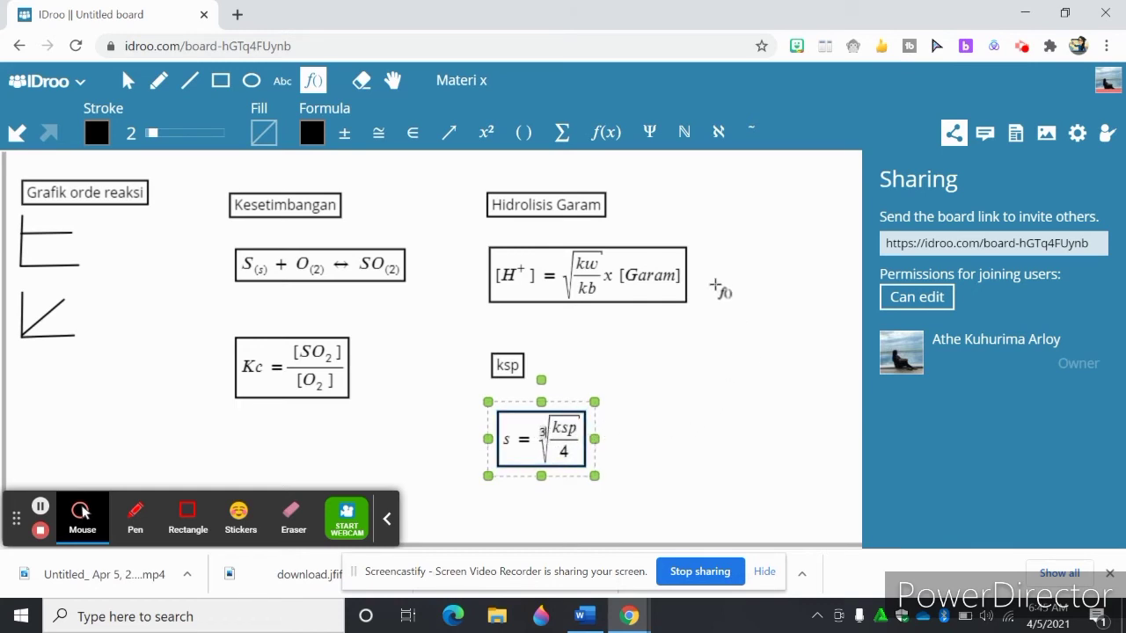
left_click(159, 80)
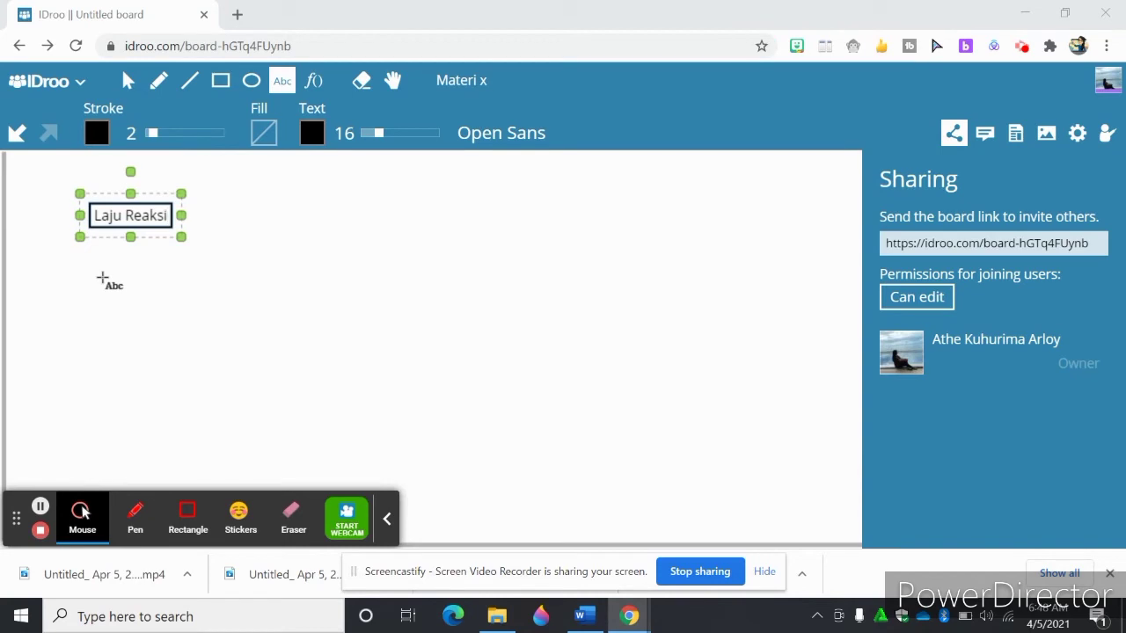
Insert a formula below "Laju Reaksi" reading "v = -" followed by an empty fraction
left_click(315, 82)
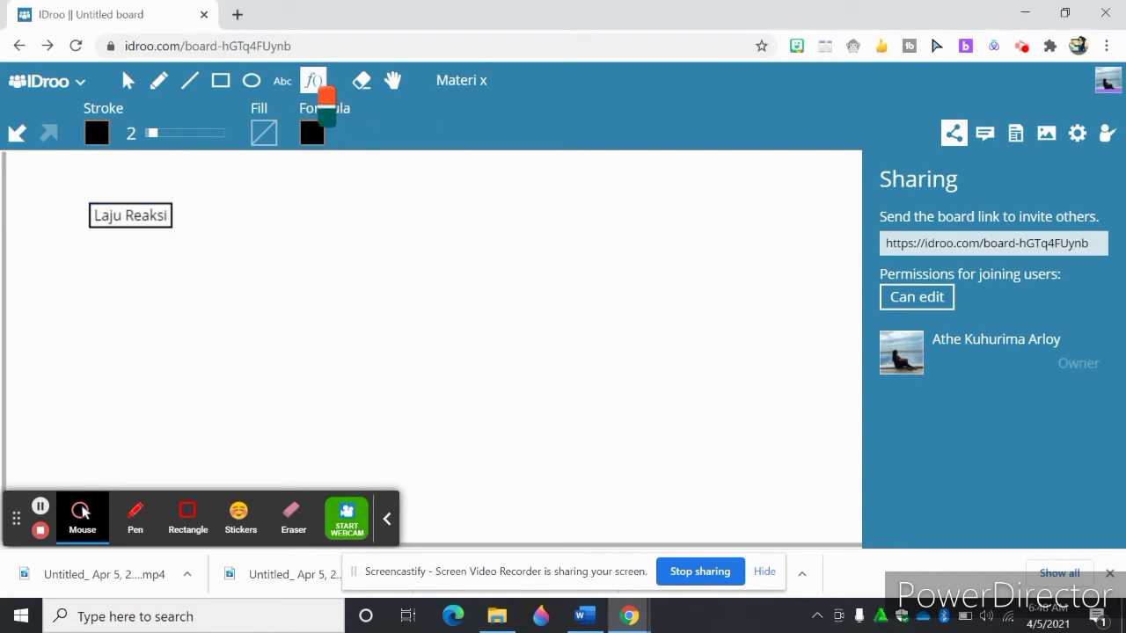
left_click(96, 275)
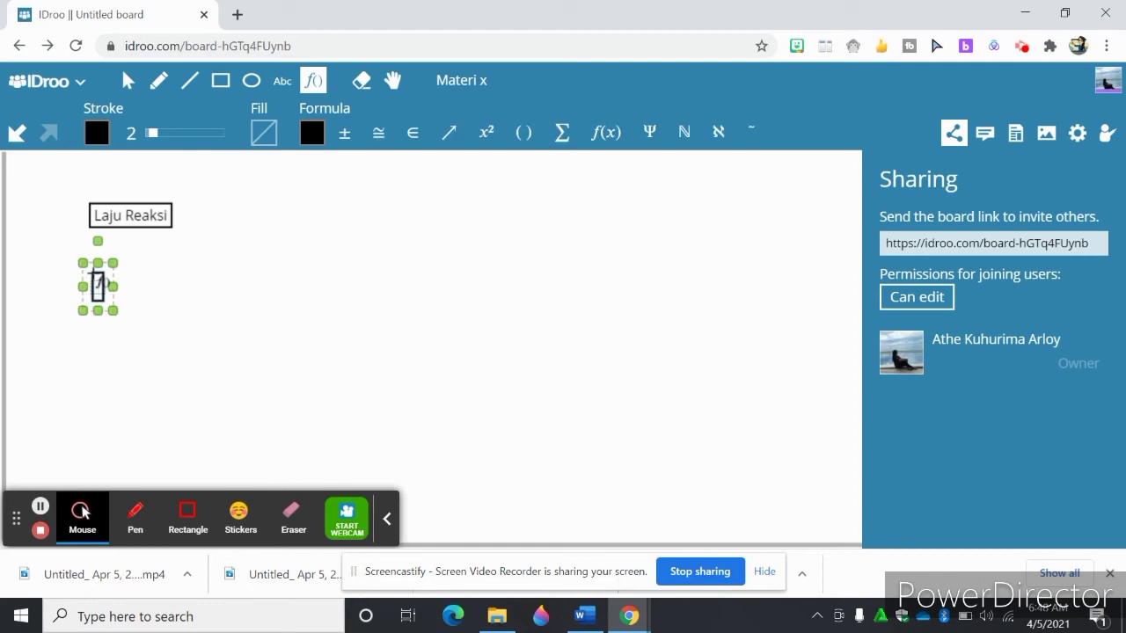
type("v=")
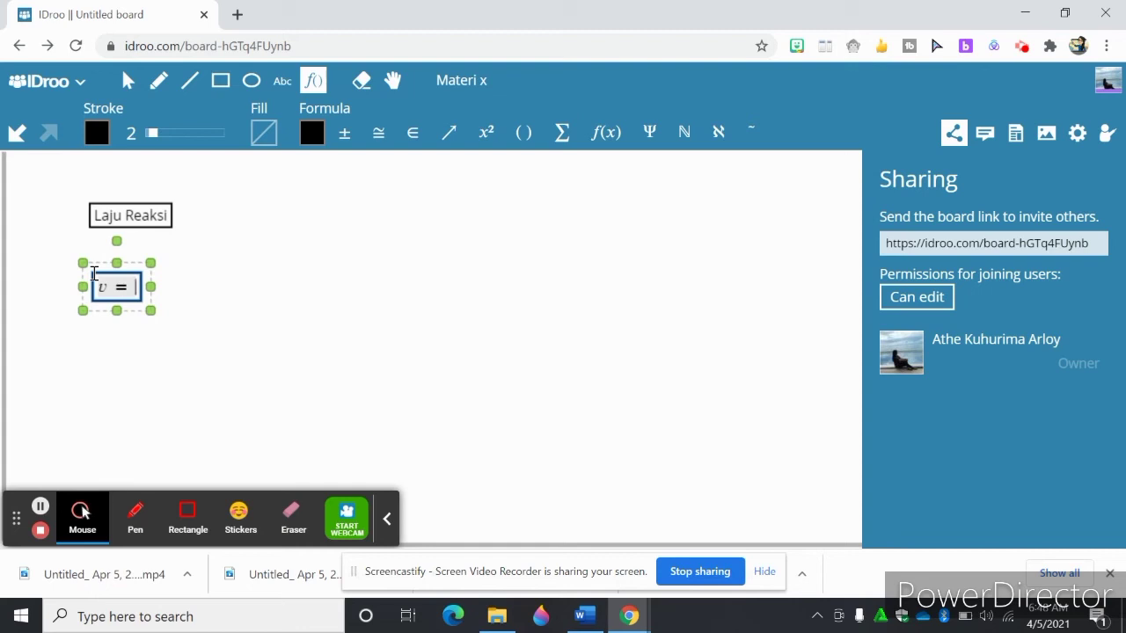
type("-")
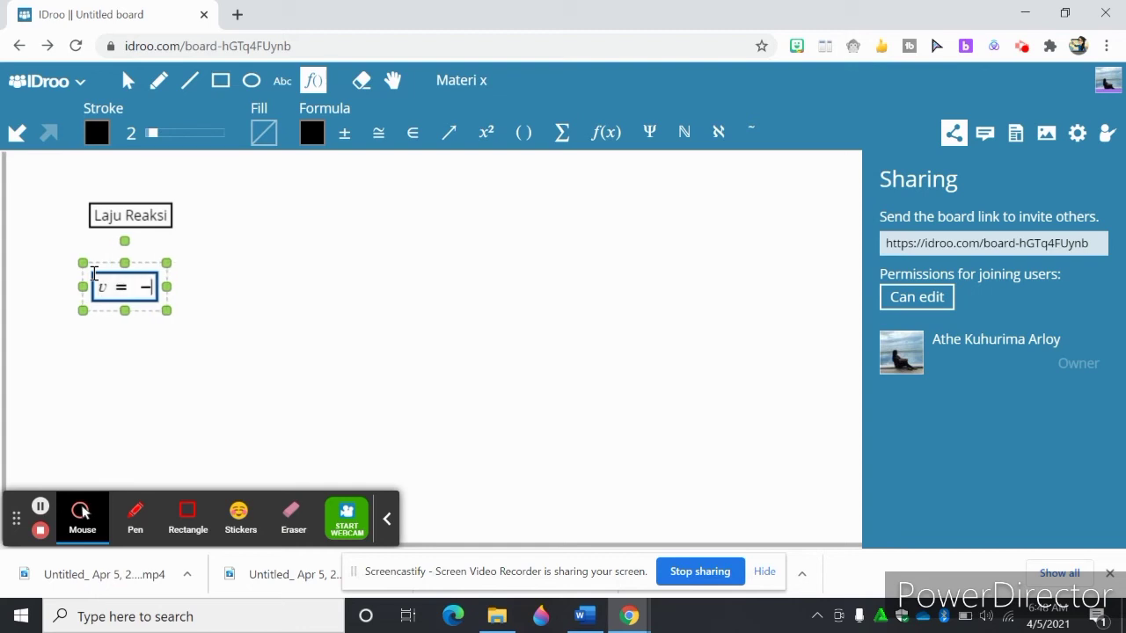
left_click(479, 132)
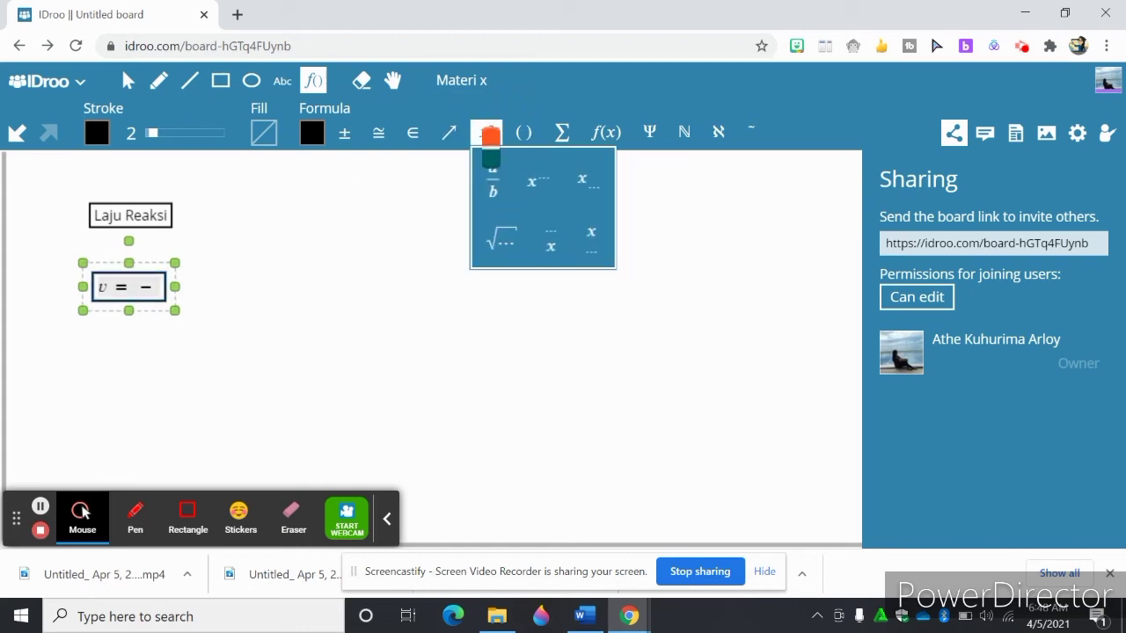
left_click(496, 180)
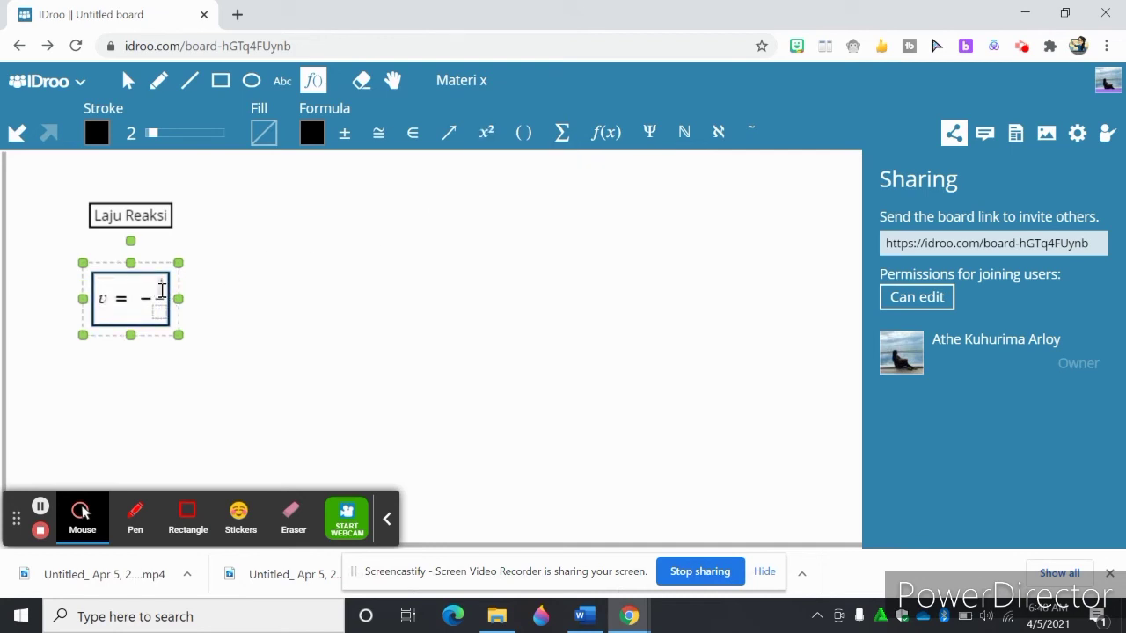
Fill the fraction in the "v = -" formula with 1 over a and place the cursor after it
type("1")
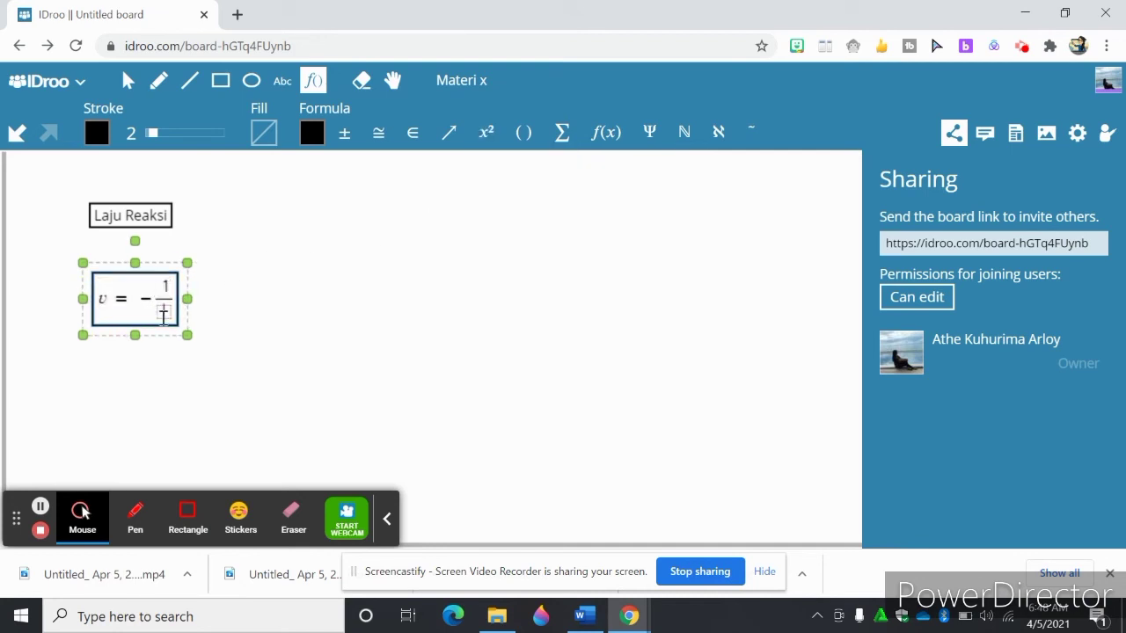
left_click(163, 317)
type("a")
left_click(176, 302)
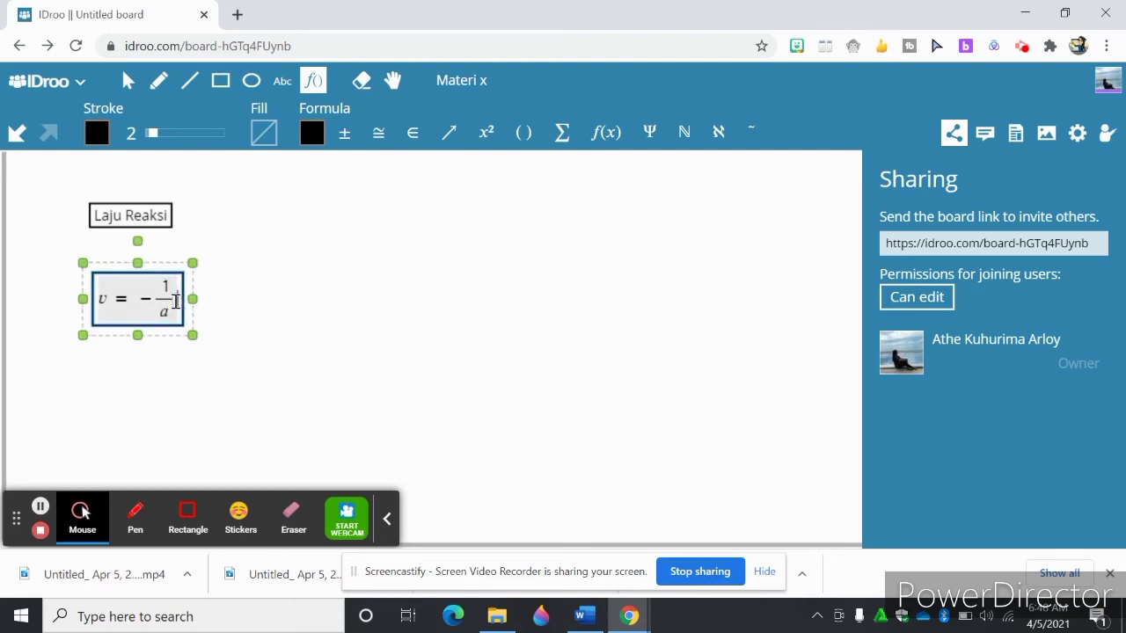
left_click(351, 136)
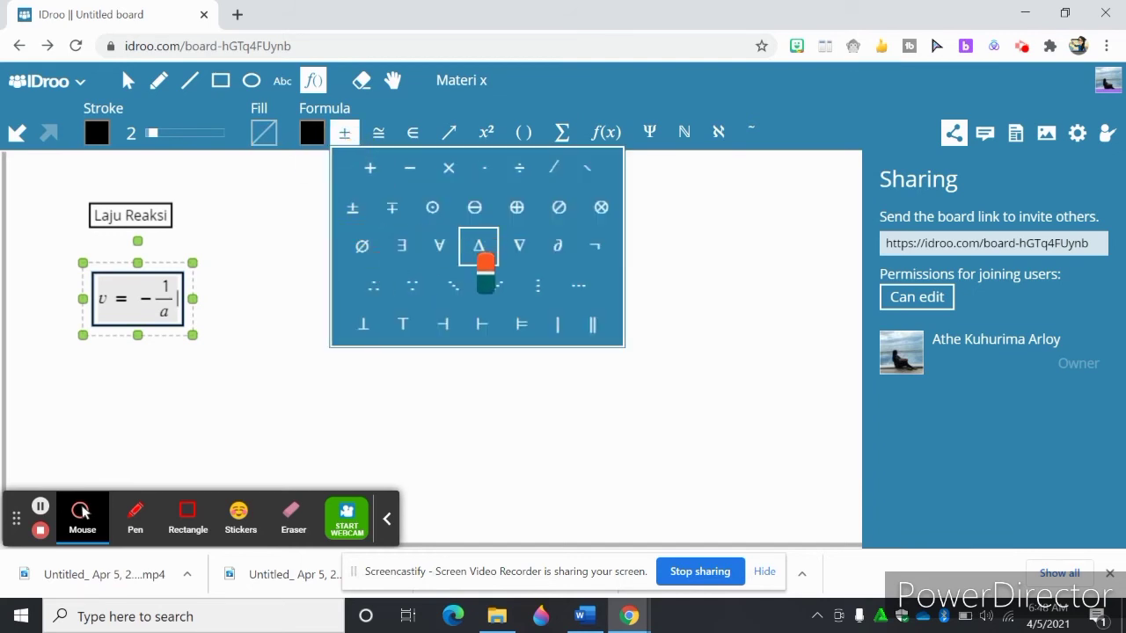
left_click(481, 251)
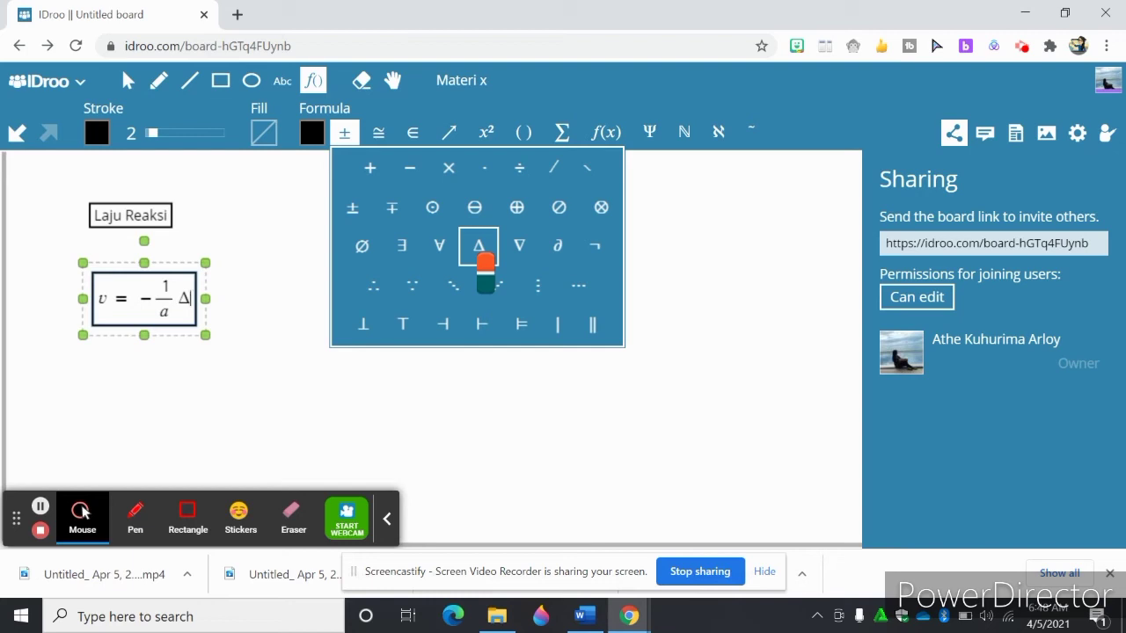
key("BackSpace")
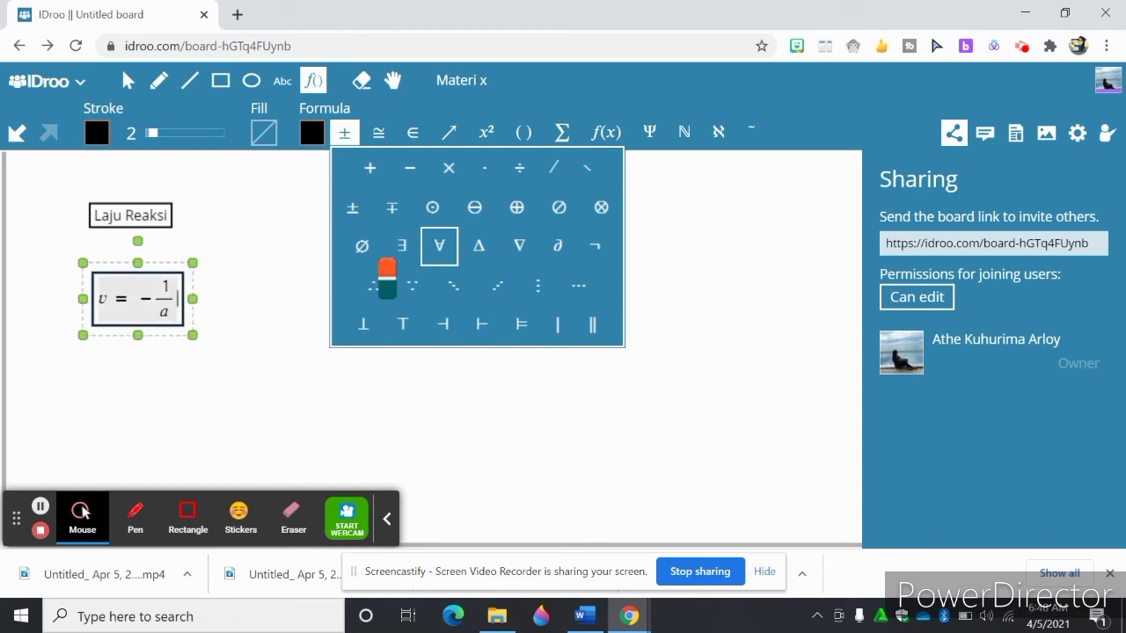
Add a second fraction after 1 over a in the rate formula, with Δ[A] as its numerator
mouse_move(486, 133)
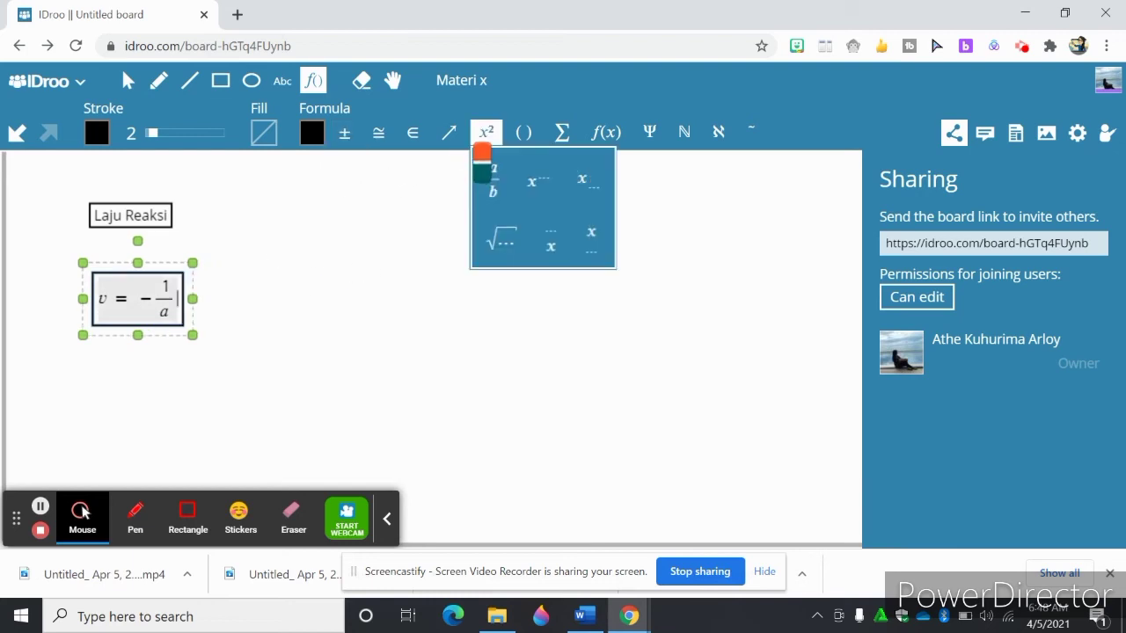
left_click(494, 218)
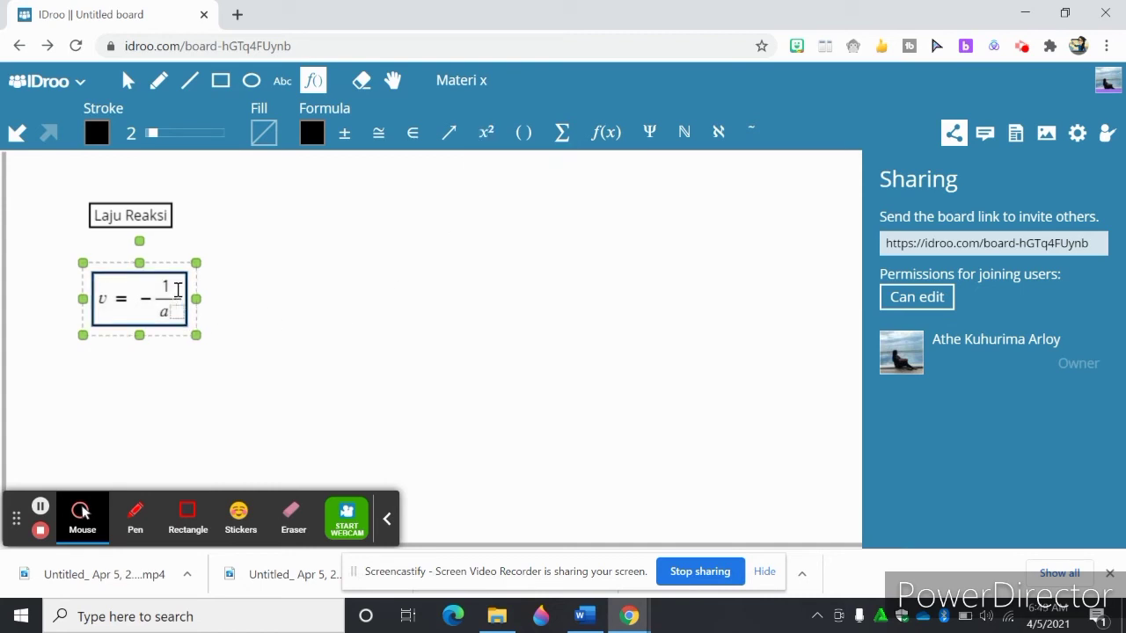
mouse_move(413, 133)
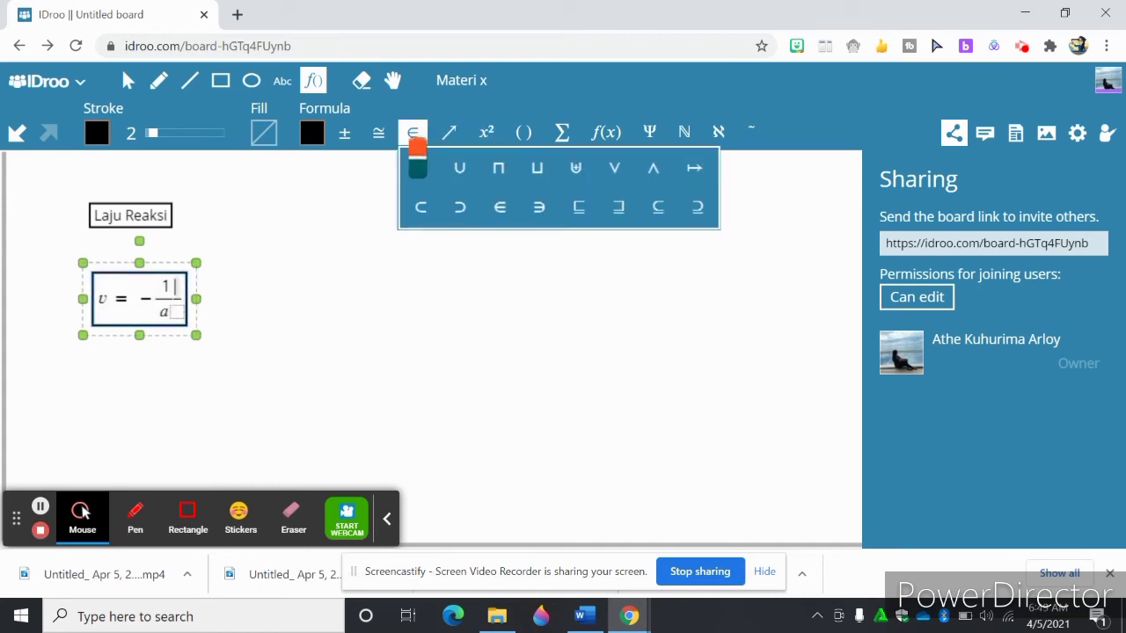
mouse_move(344, 136)
left_click(481, 250)
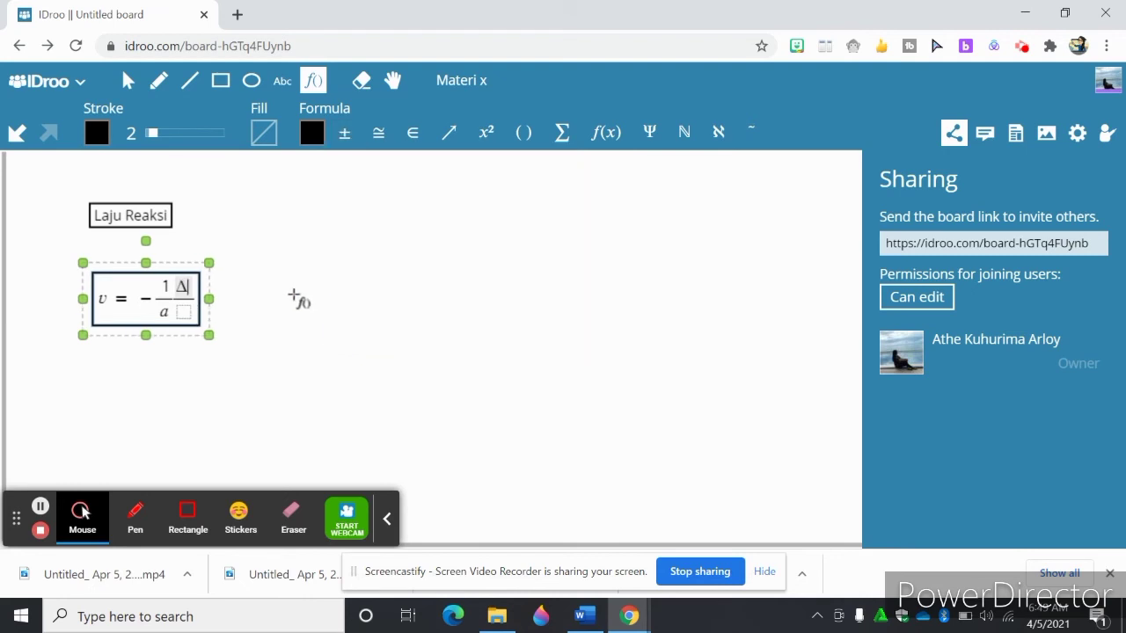
type("[A")
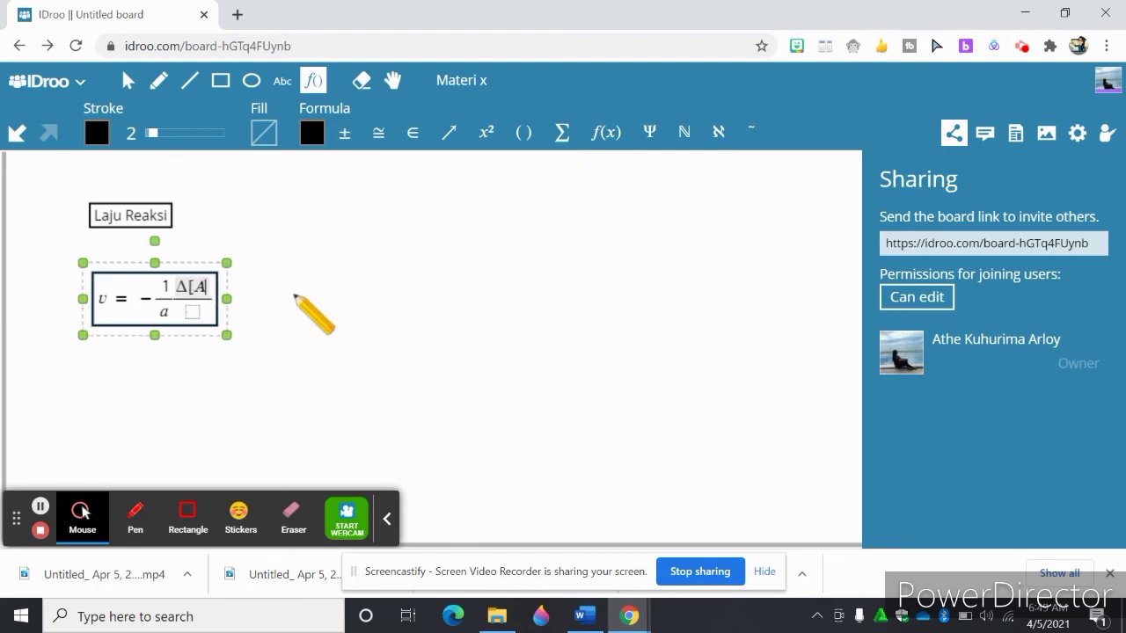
type("]")
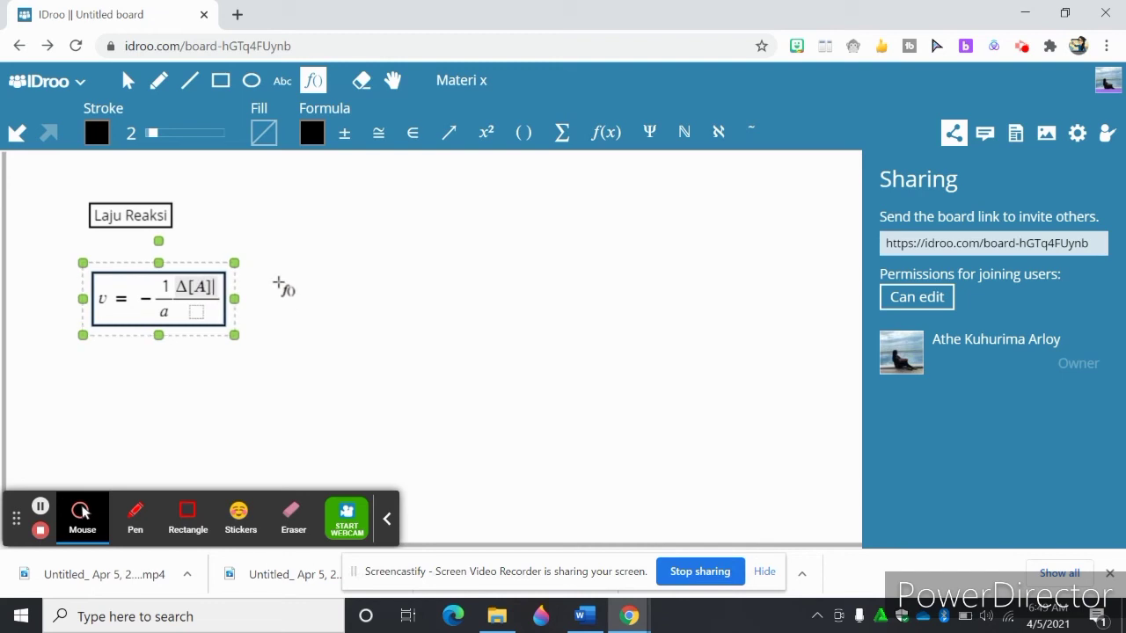
Set the second fraction's denominator to Δt and finish editing the rate formula
left_click(197, 313)
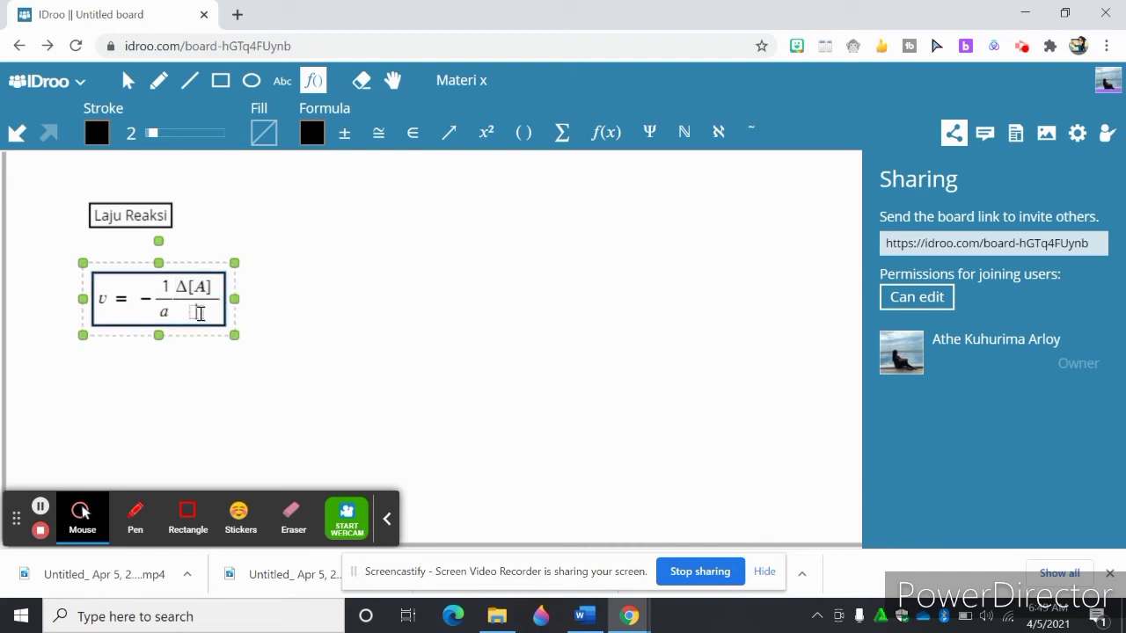
left_click(344, 132)
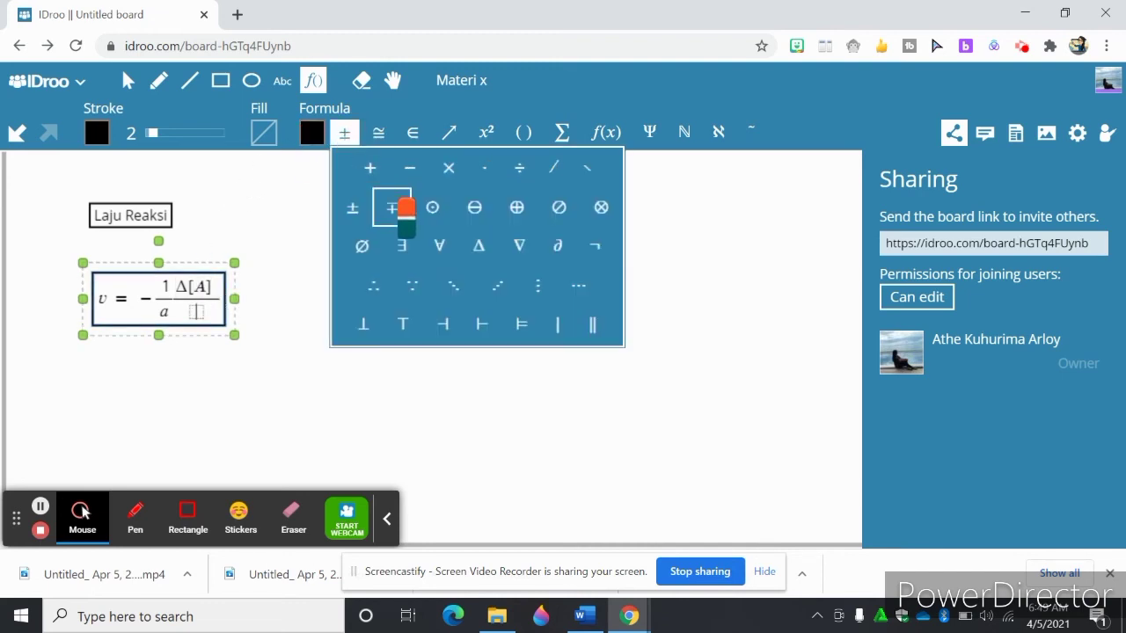
left_click(486, 250)
type("t")
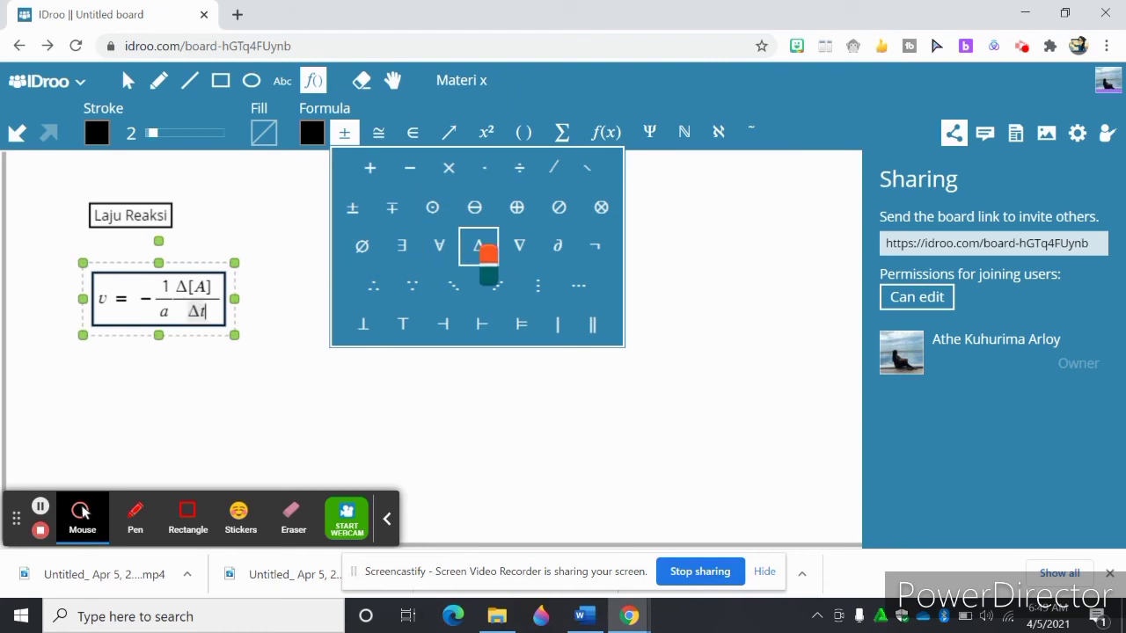
left_click(512, 395)
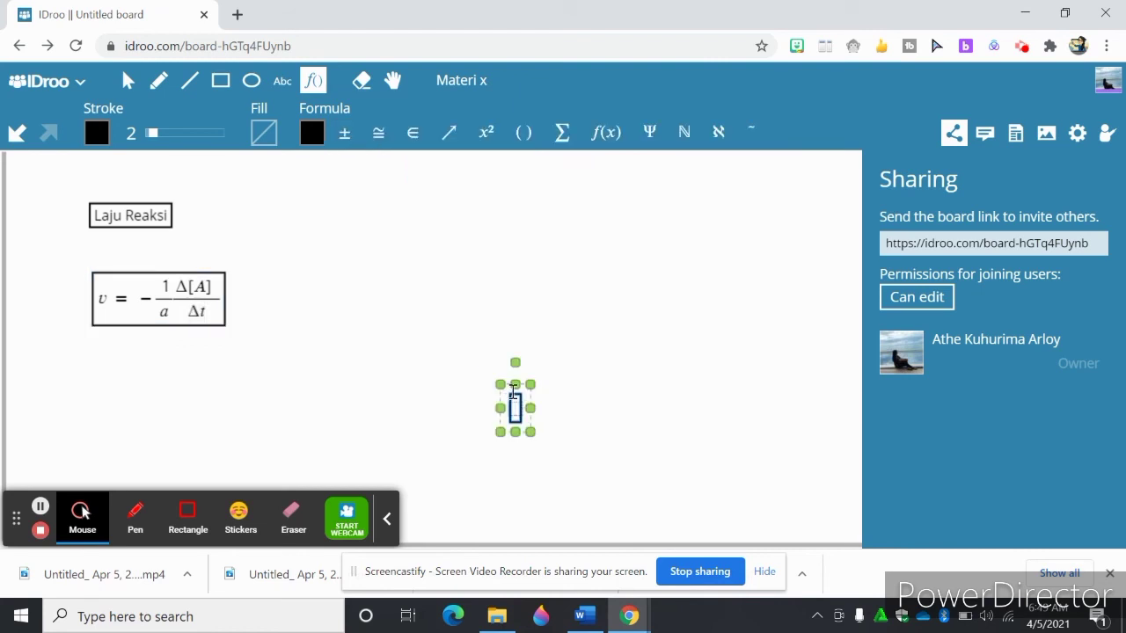
left_click(360, 80)
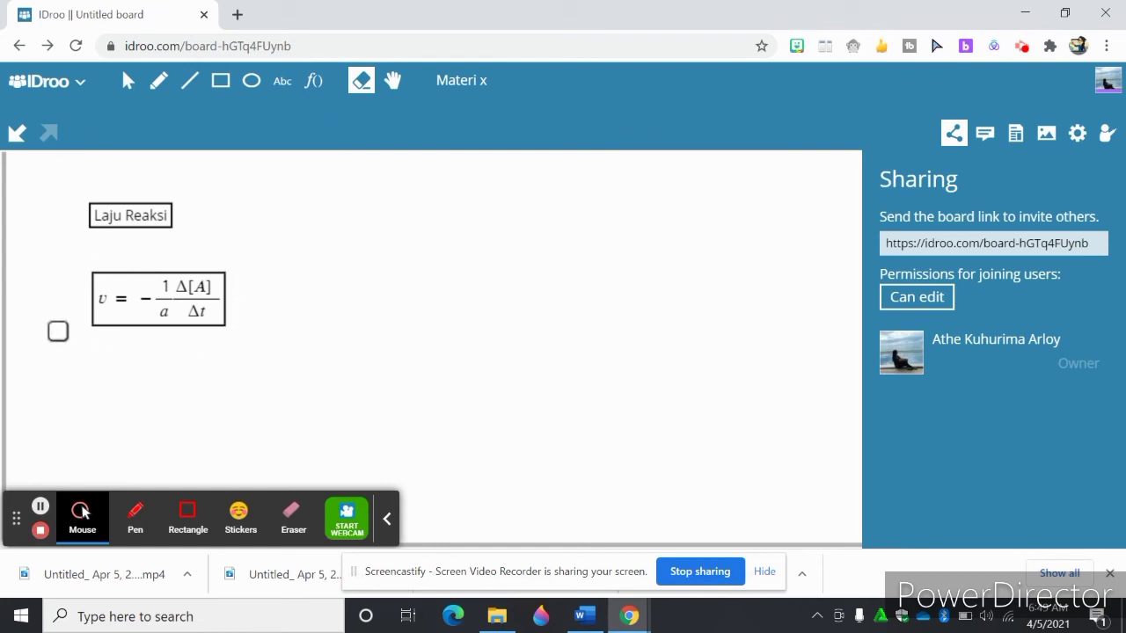
Draw freehand pen strokes in the empty area beside the rate formula and below it
left_click(158, 81)
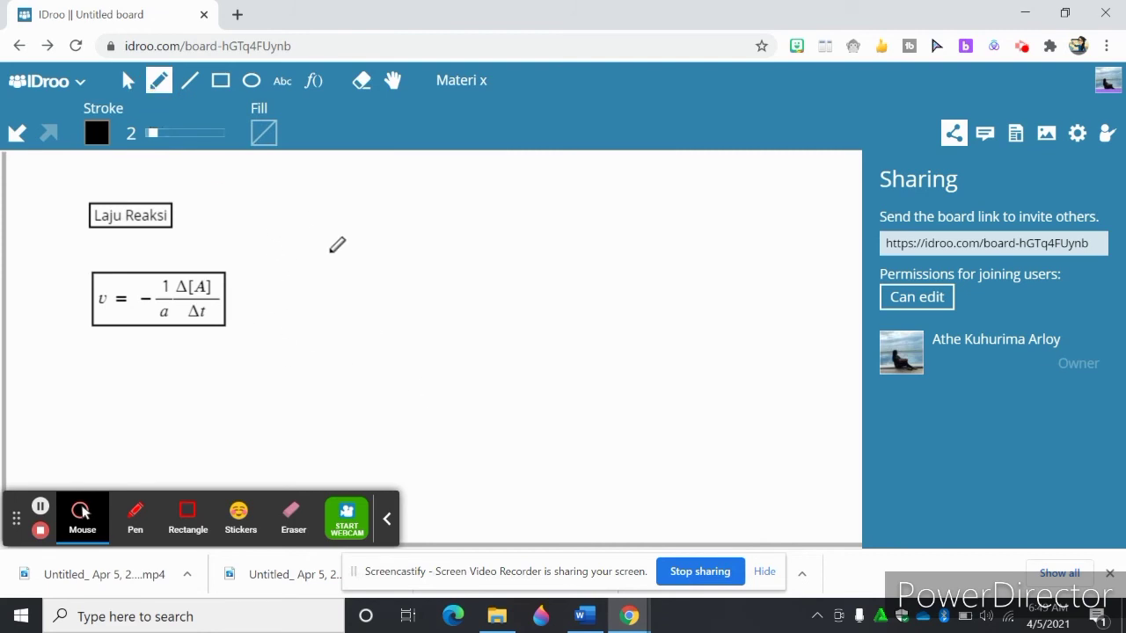
left_click_drag(331, 253, 366, 263)
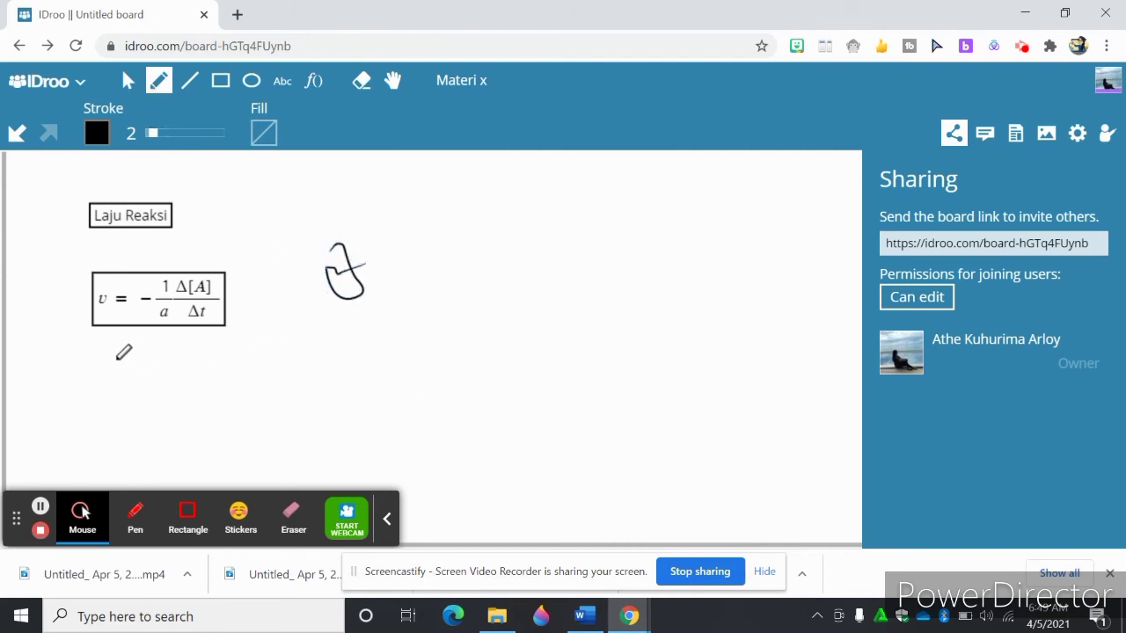
left_click_drag(119, 361, 169, 364)
Erase the freehand strokes beside and below the rate formula
left_click(361, 80)
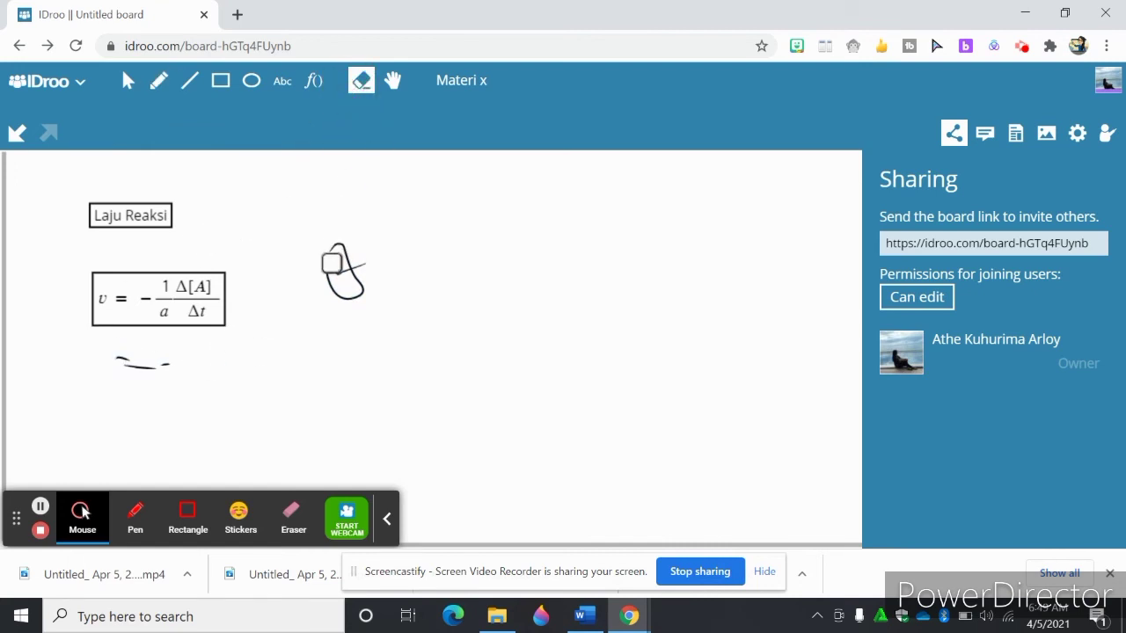
left_click(333, 264)
mouse_move(134, 374)
left_mouse_down()
mouse_move(185, 378)
mouse_move(123, 365)
left_mouse_up()
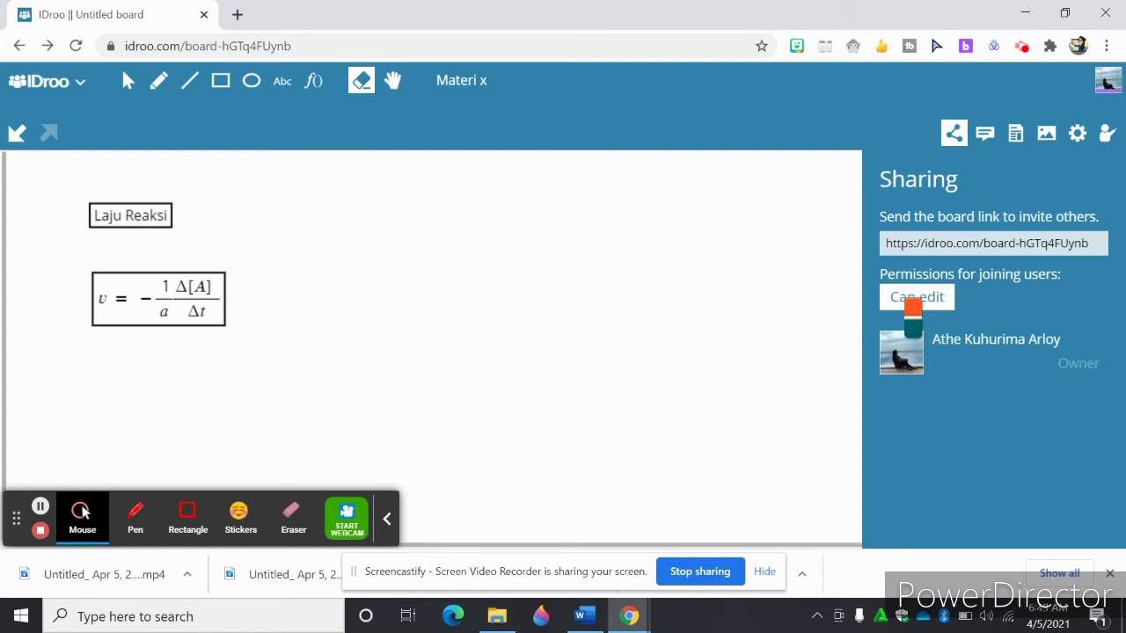
View the permission options for joining users and select the board's sharing link
left_click(924, 301)
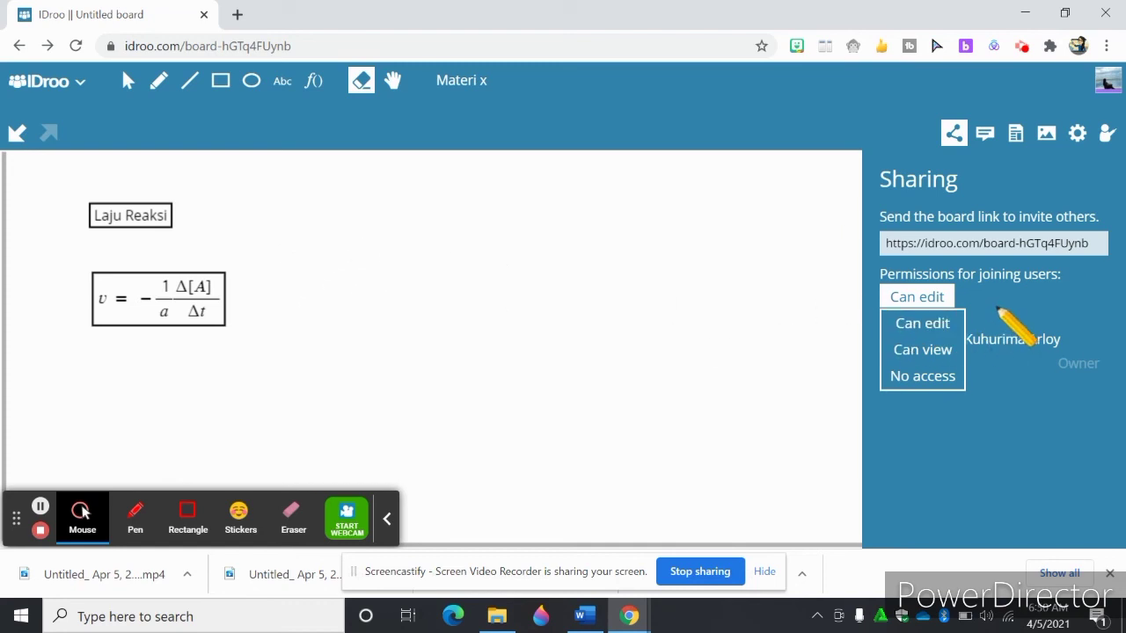
left_click(1020, 335)
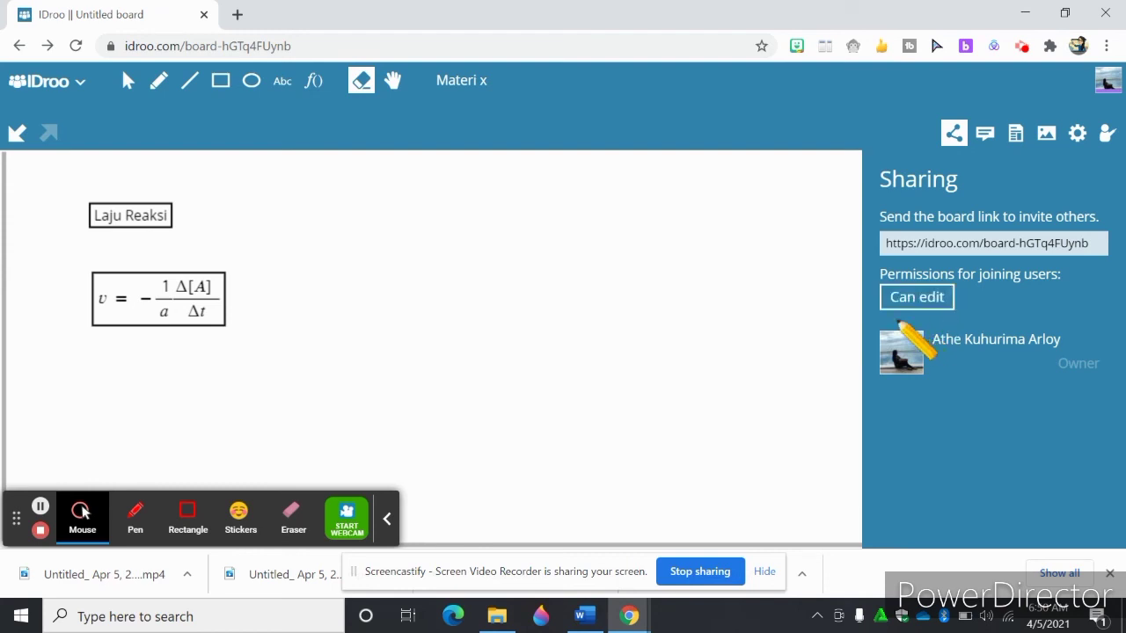
left_click(920, 246)
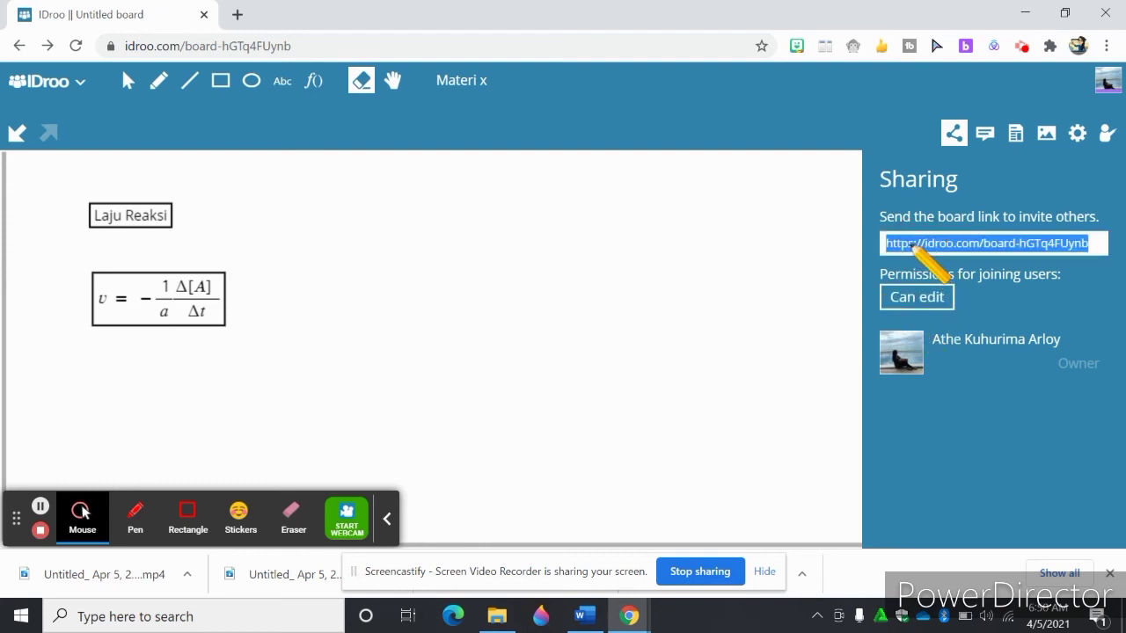
right_click(911, 245)
left_click(889, 261)
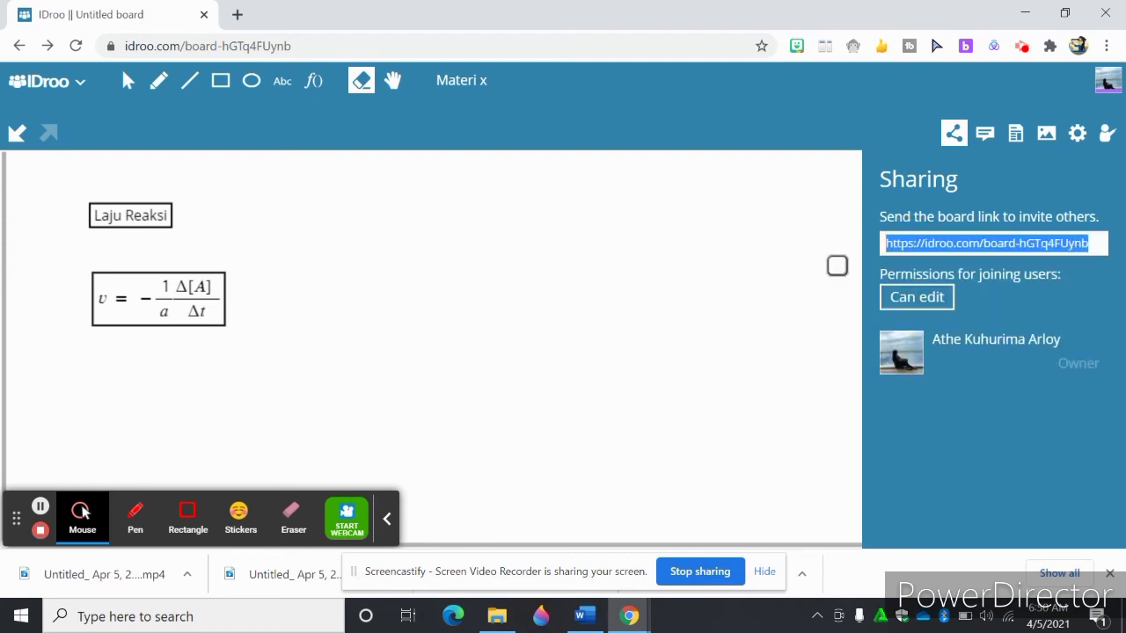
Open a new browser tab and return to the whiteboard
left_click(237, 15)
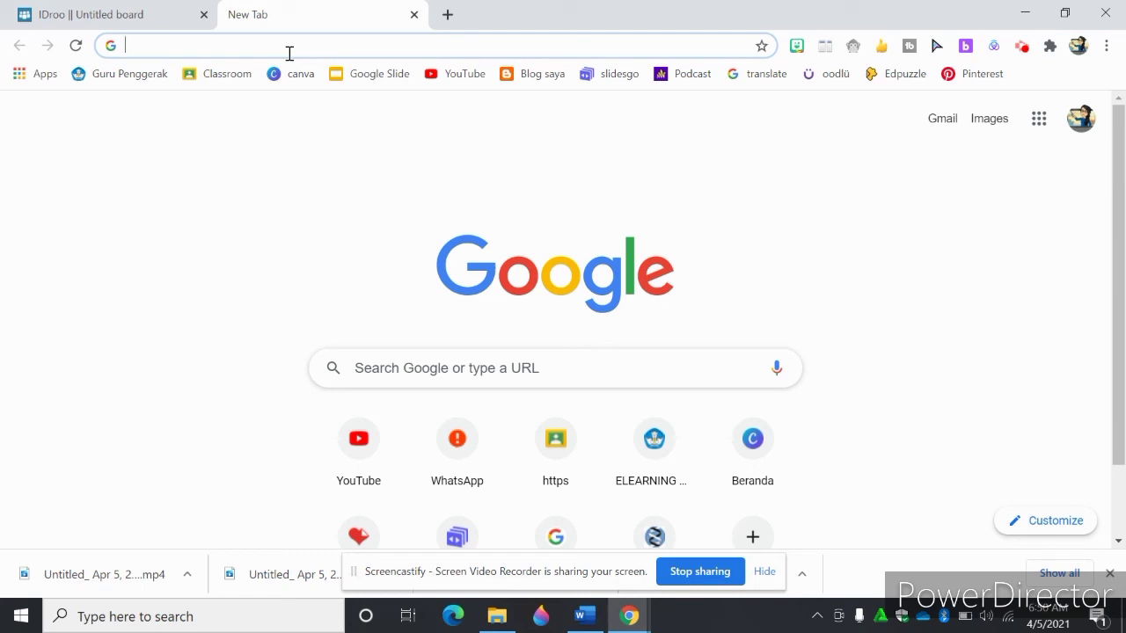
left_click(121, 17)
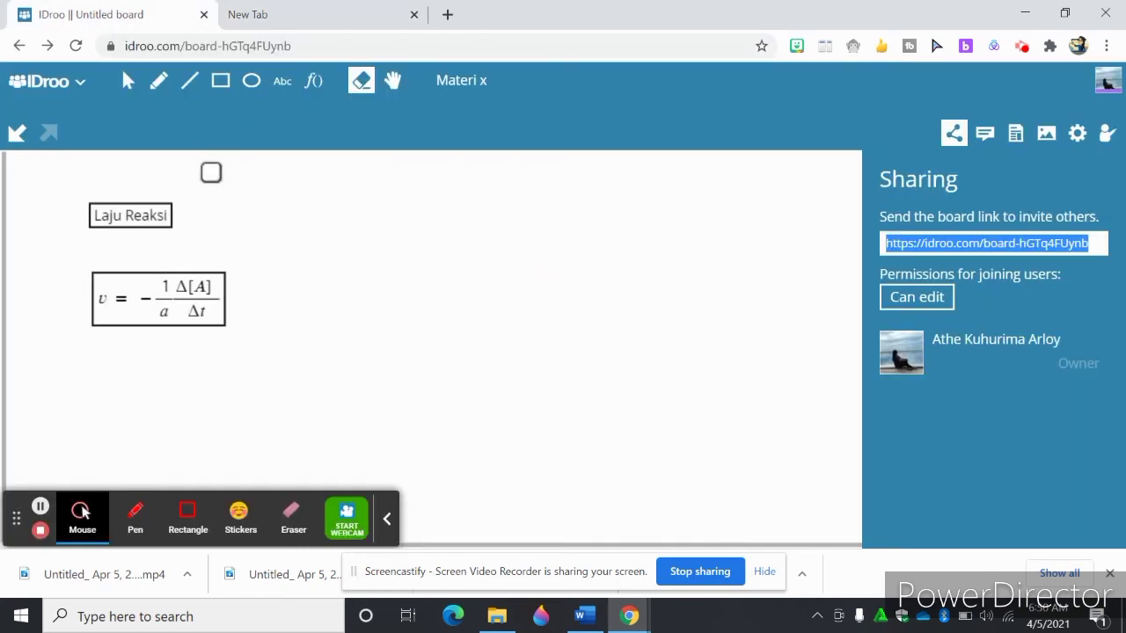